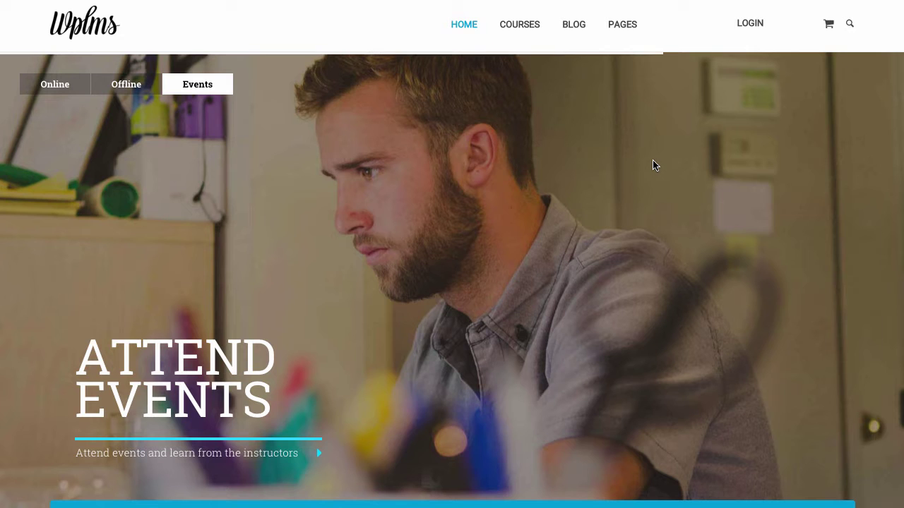
Step: Log in to the WPLMS demo site with the administrator username and password
mouse_move(520, 24)
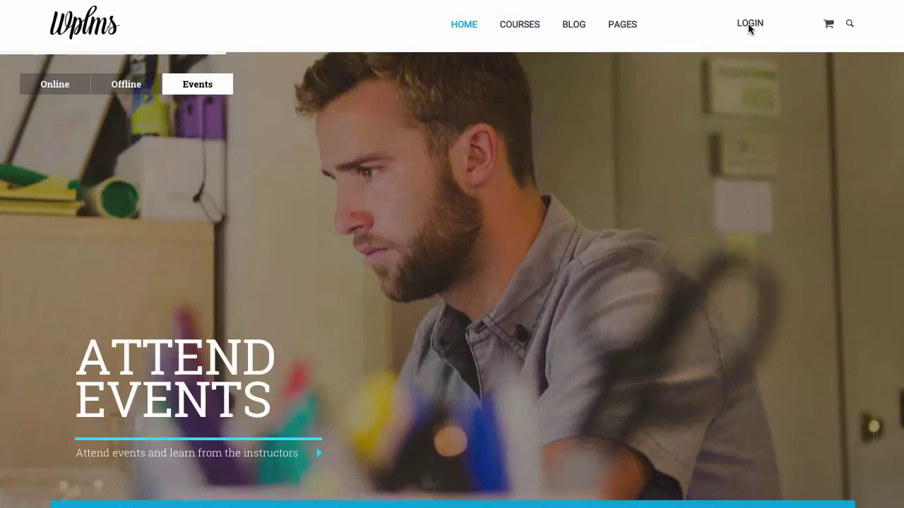
click(749, 24)
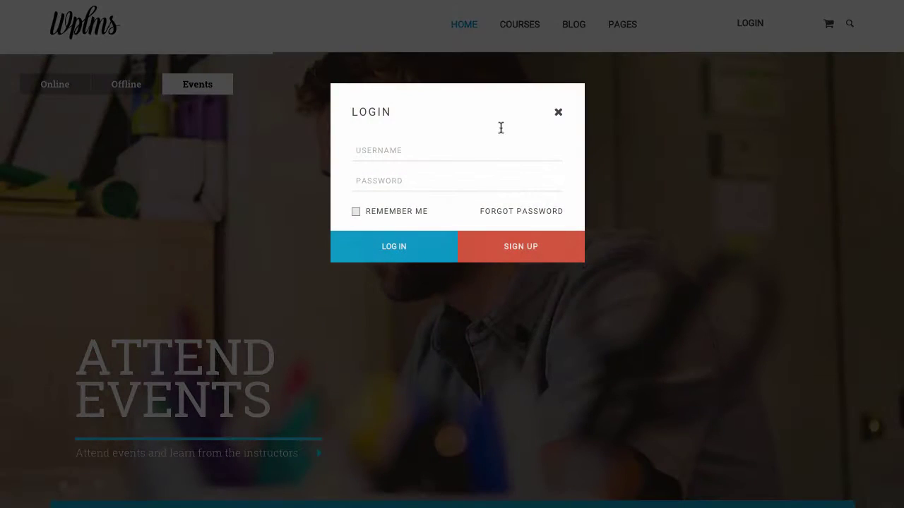
click(430, 146)
text(ADMIN)
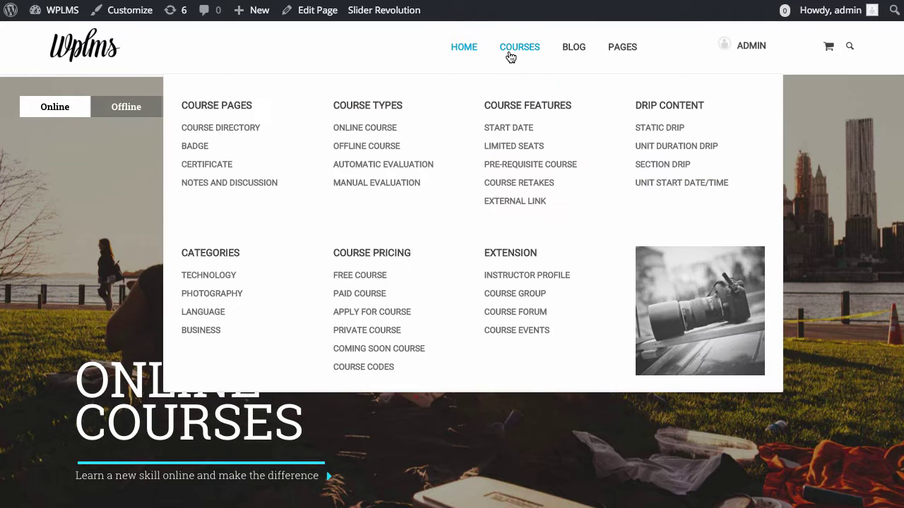
Step: Open the How to develop Mac Apps static drip course in the editor's Settings
click(643, 132)
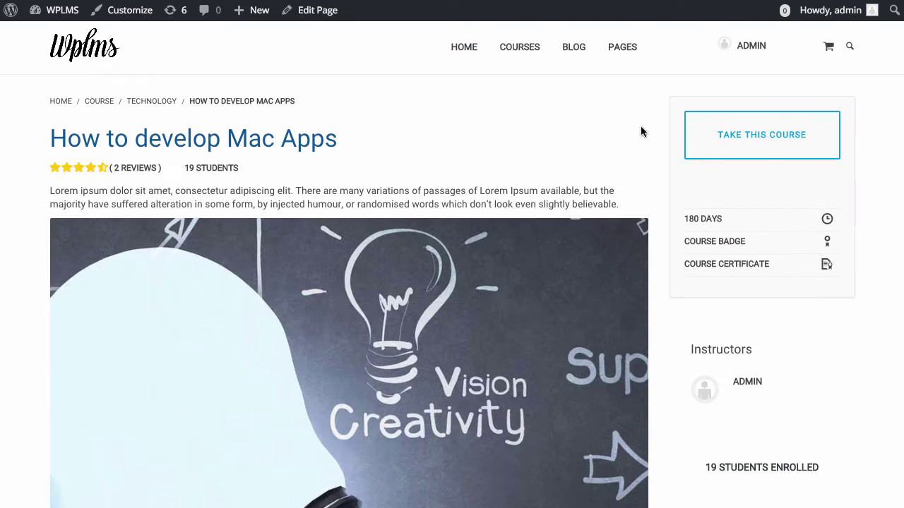
scroll(598, 272, down, 6)
scroll(518, 402, down, 3)
scroll(522, 383, up, 8)
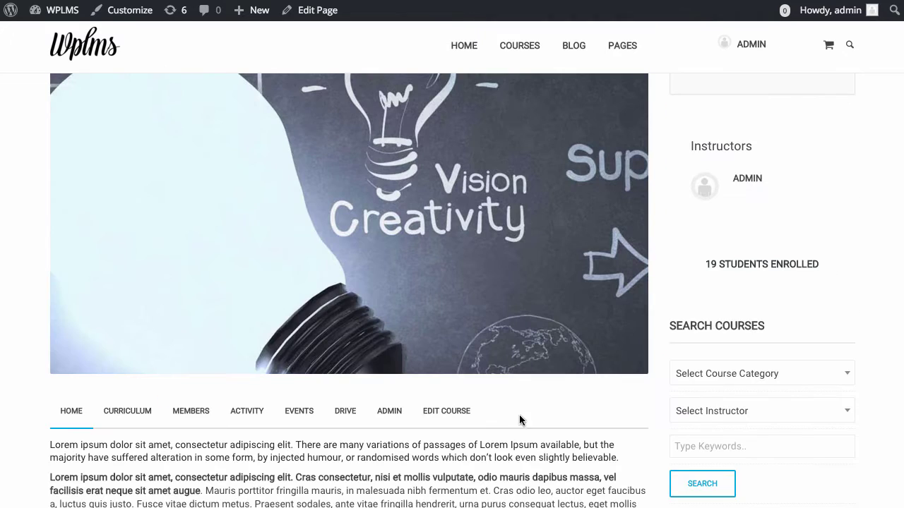
click(461, 414)
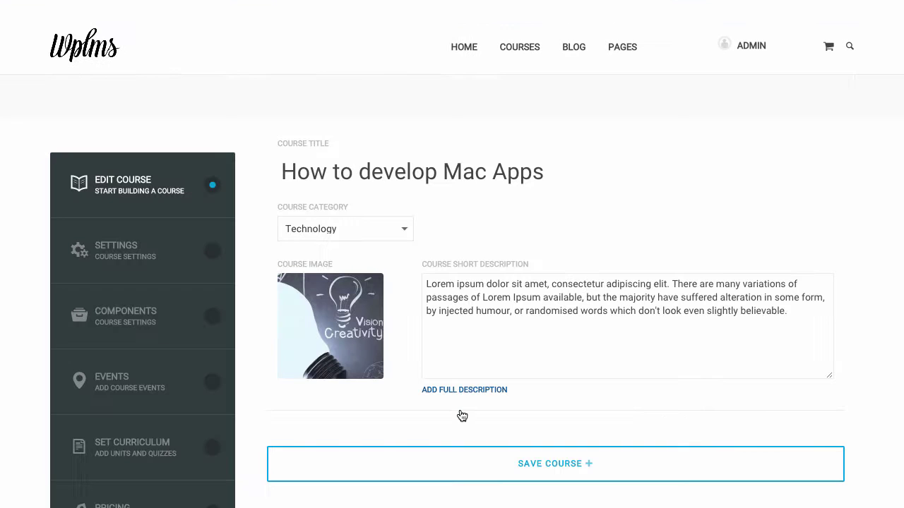
click(131, 252)
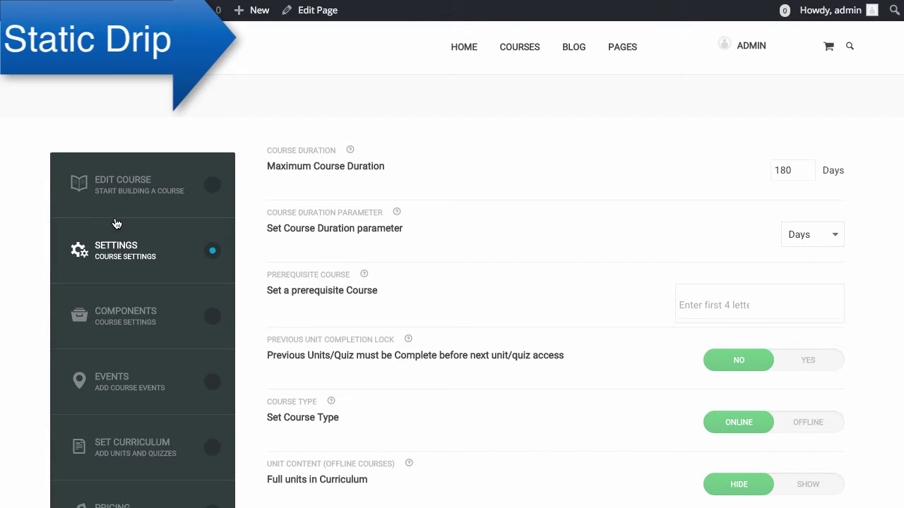
Step: Enable drip feed by unit with a static 1-minute drip duration
scroll(632, 219, down, 3)
scroll(633, 214, down, 3)
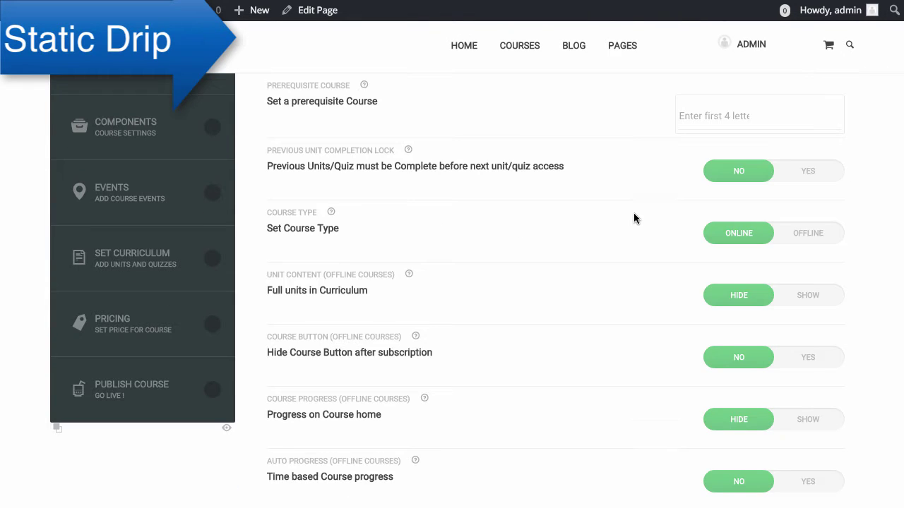
scroll(541, 366, down, 6)
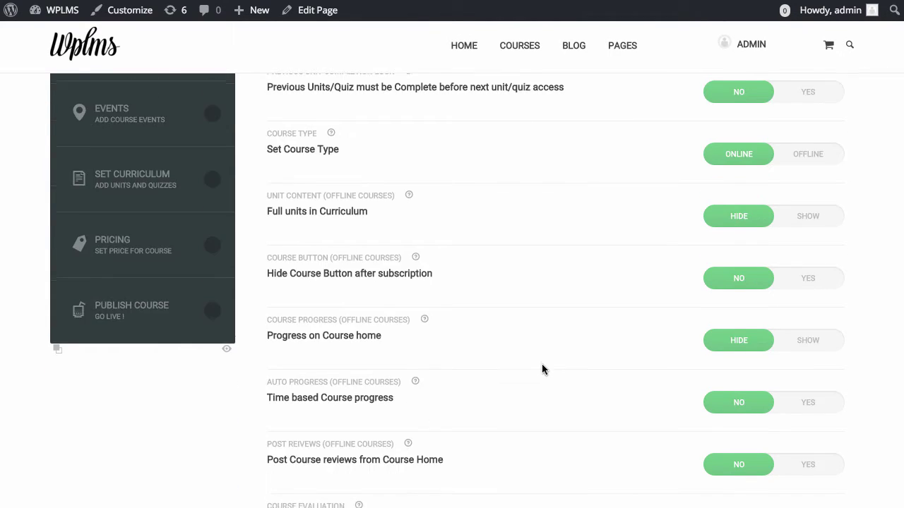
click(807, 399)
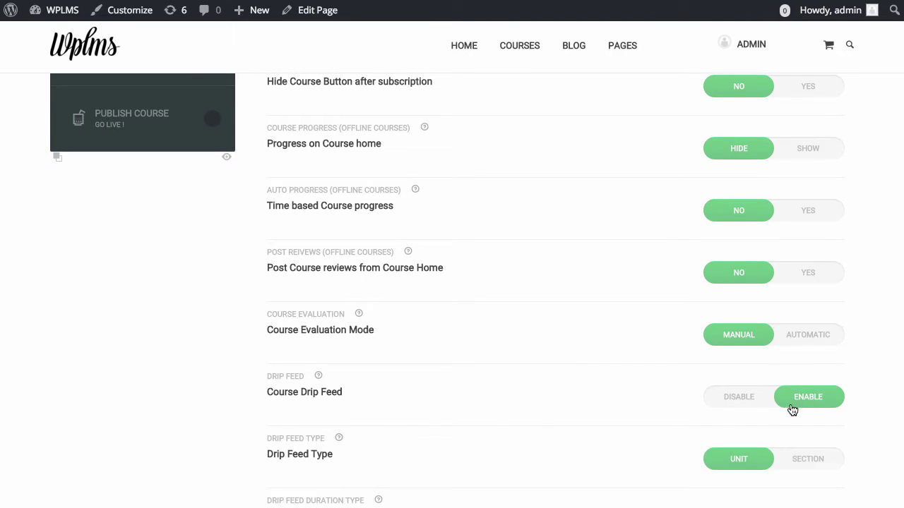
scroll(834, 395, down, 2)
scroll(819, 391, down, 1)
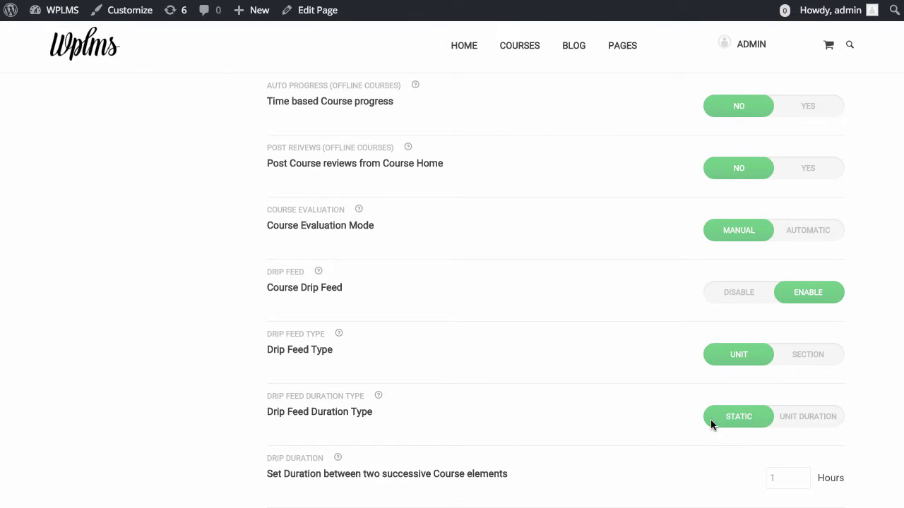
scroll(666, 421, down, 2)
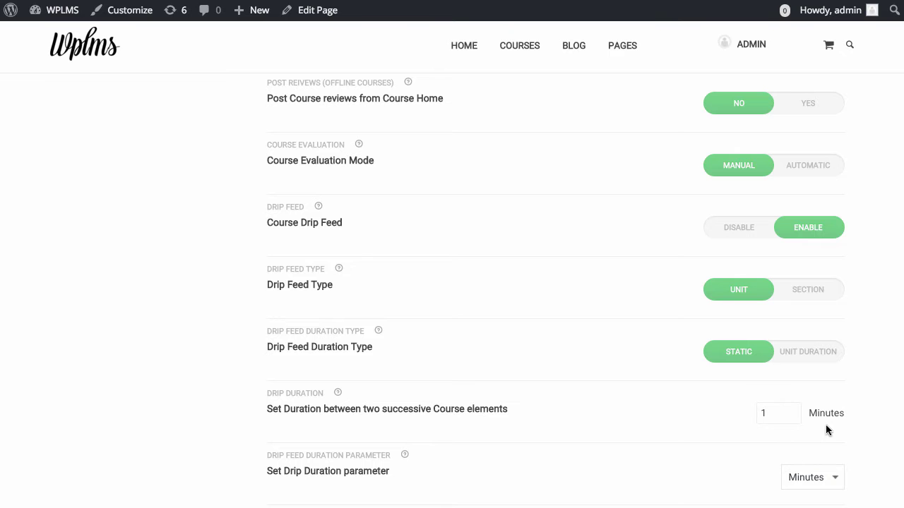
scroll(640, 381, down, 15)
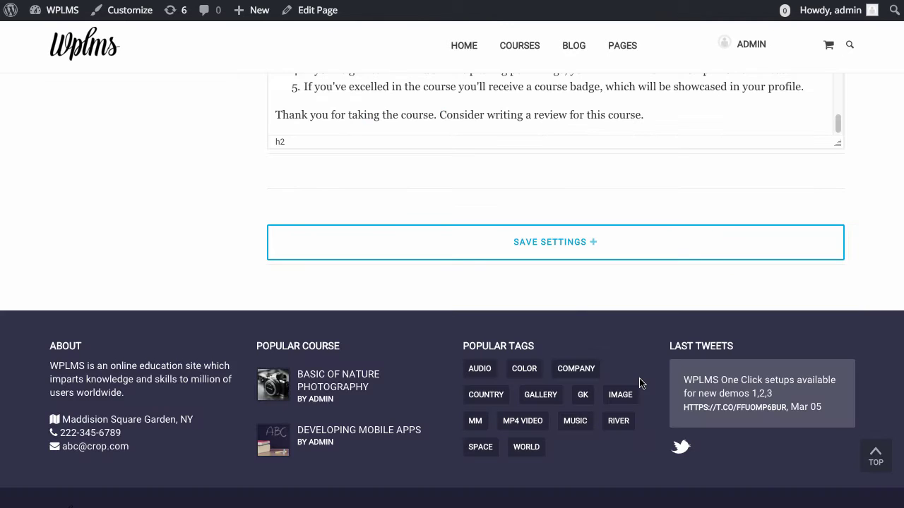
Step: Save the course settings, then add the administrator account as a student from the Admin tab
click(538, 247)
click(541, 81)
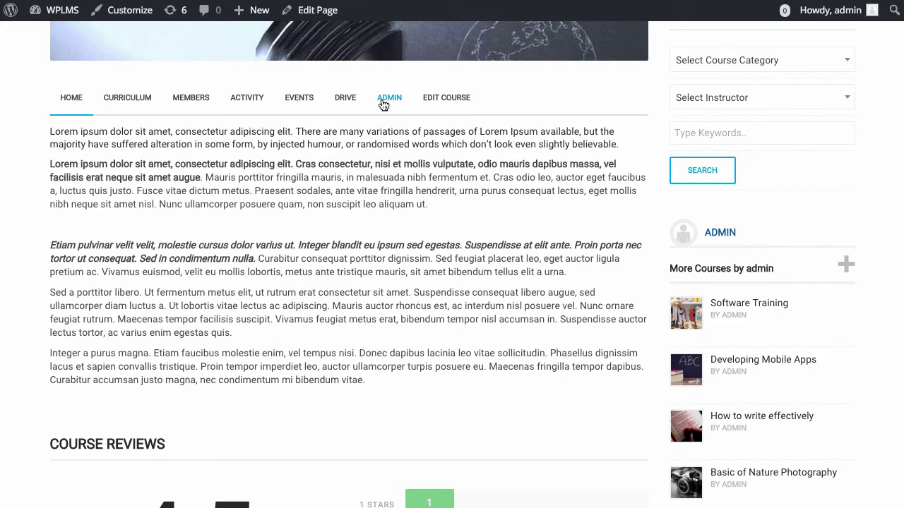
click(384, 99)
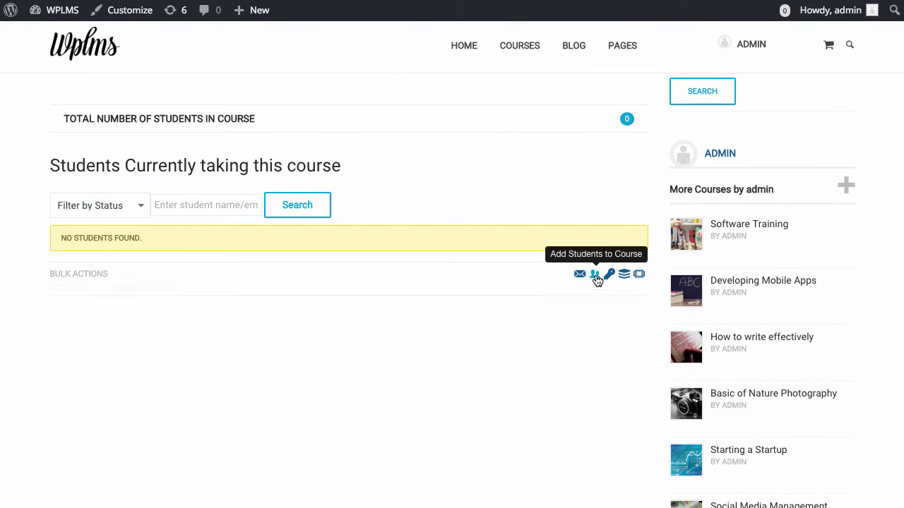
click(596, 274)
click(177, 311)
scroll(177, 311, down, 3)
text(s)
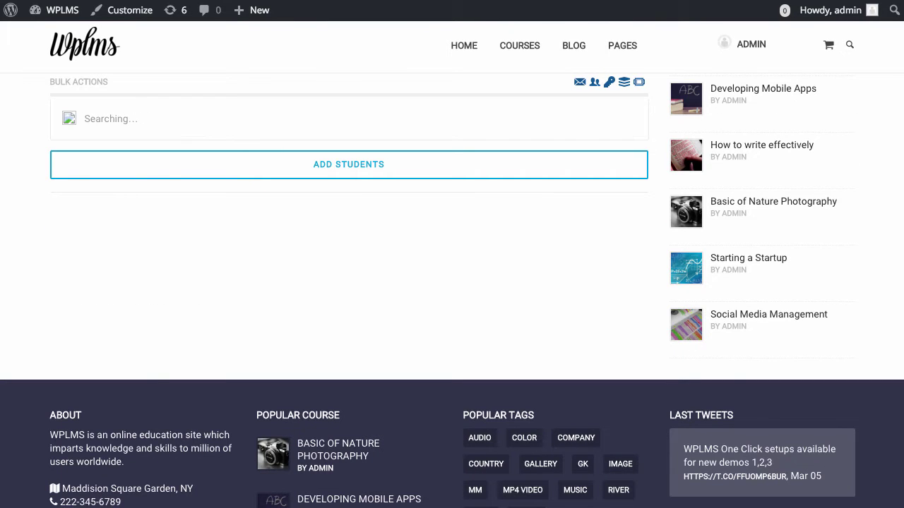
click(137, 123)
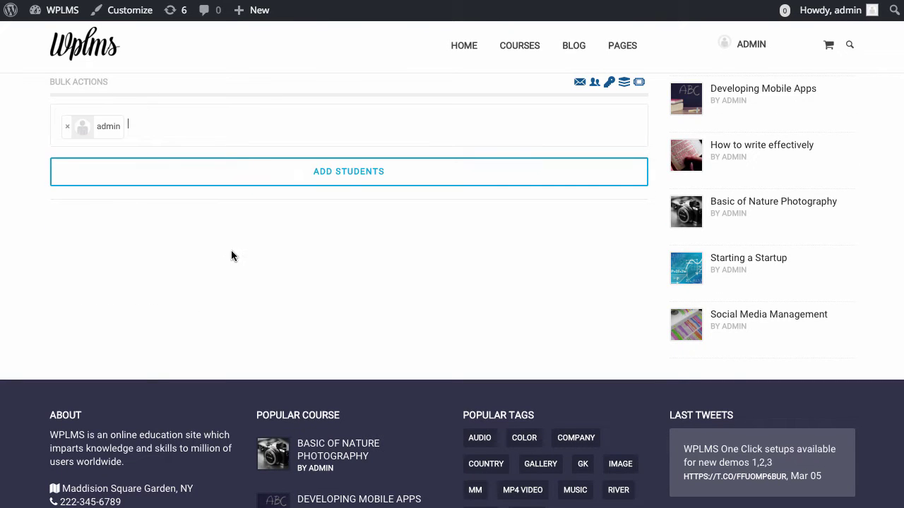
click(360, 153)
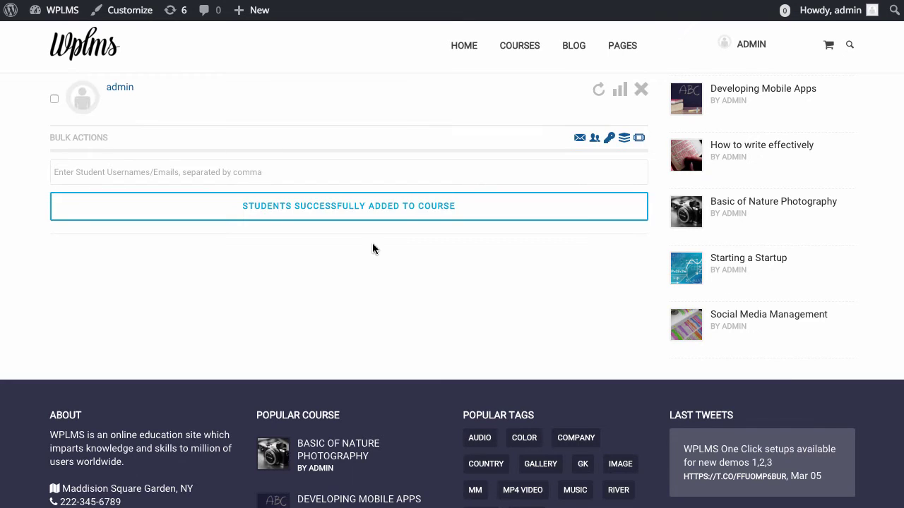
scroll(382, 268, up, 8)
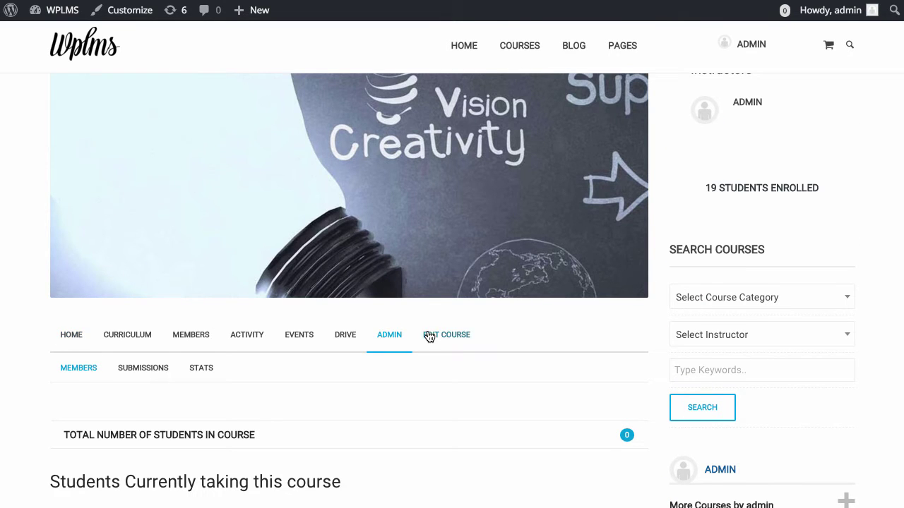
Step: Start the course as a student; Introduction opens, Development of Mobile Apps shows a countdown
key(F5)
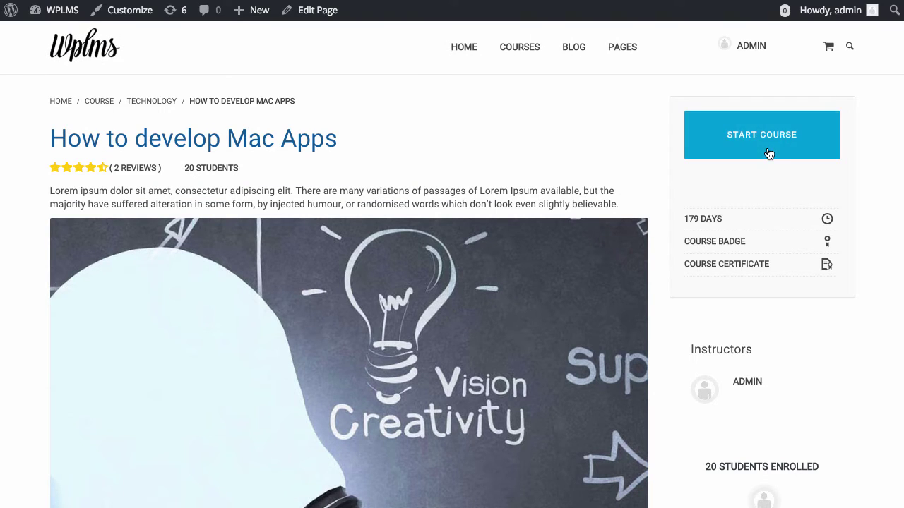
click(769, 154)
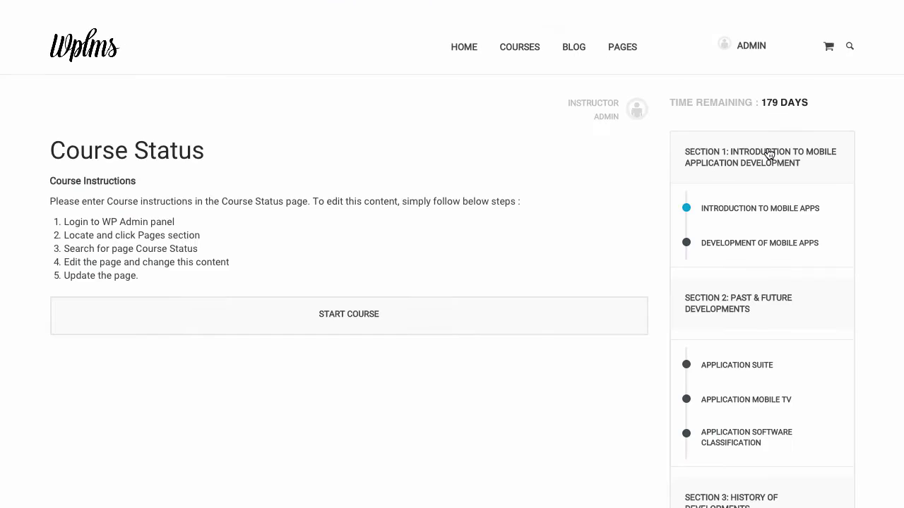
click(735, 366)
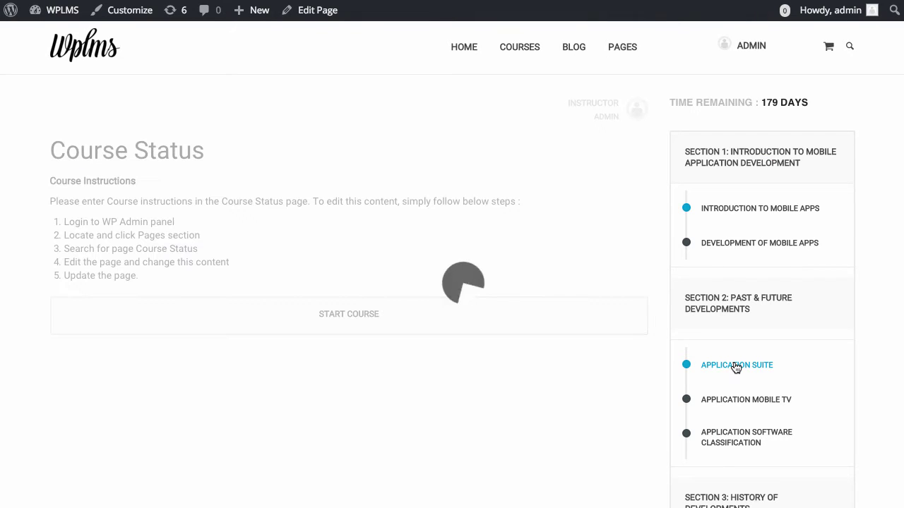
click(745, 401)
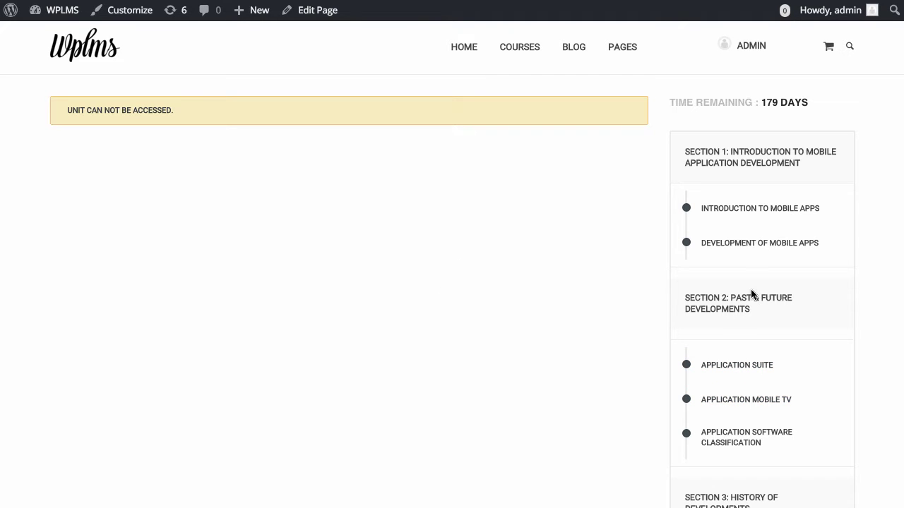
click(741, 209)
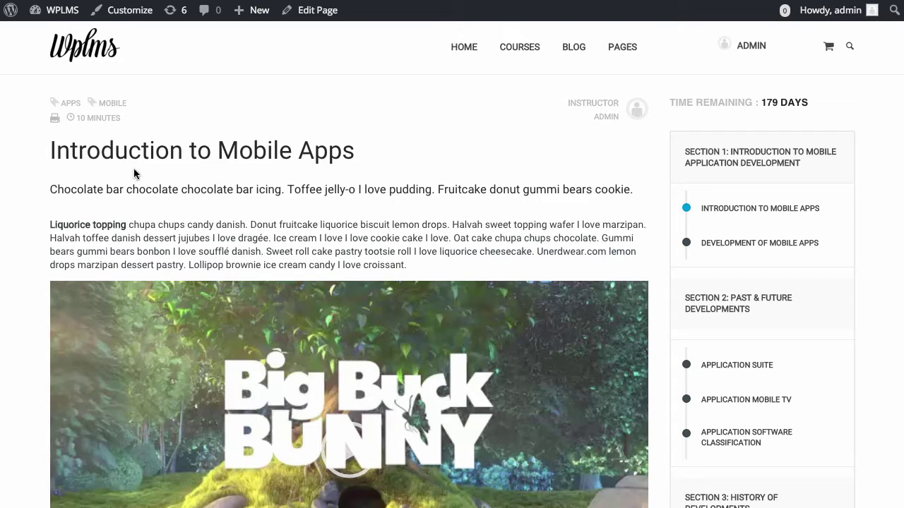
click(736, 243)
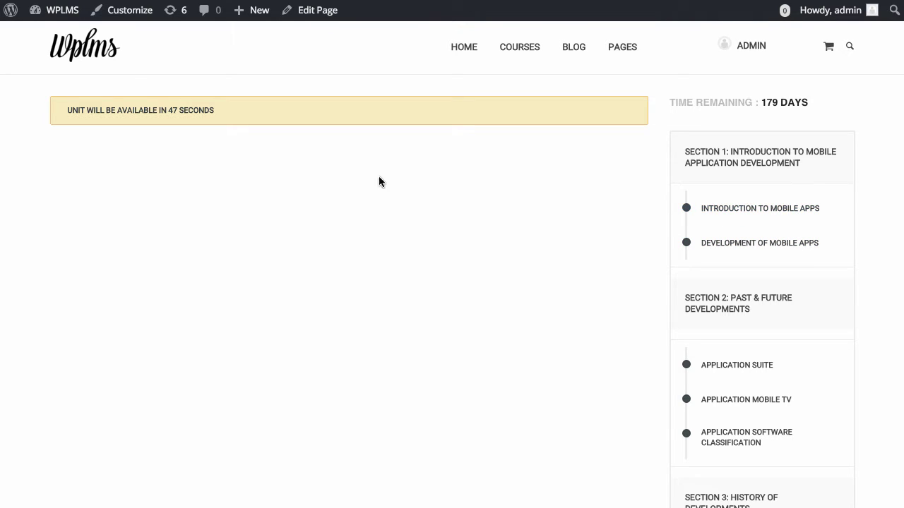
click(725, 243)
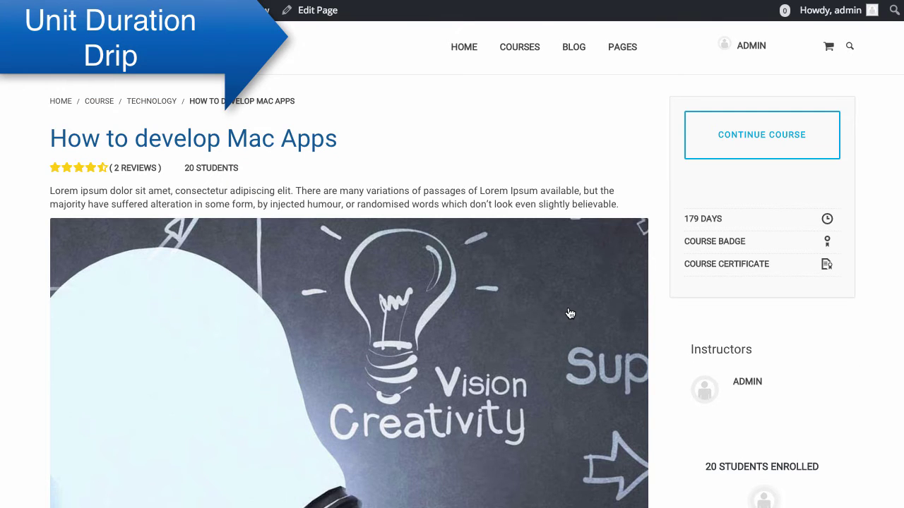
Step: Open the How to develop Mac Apps course editor's Settings
scroll(569, 313, down, 4)
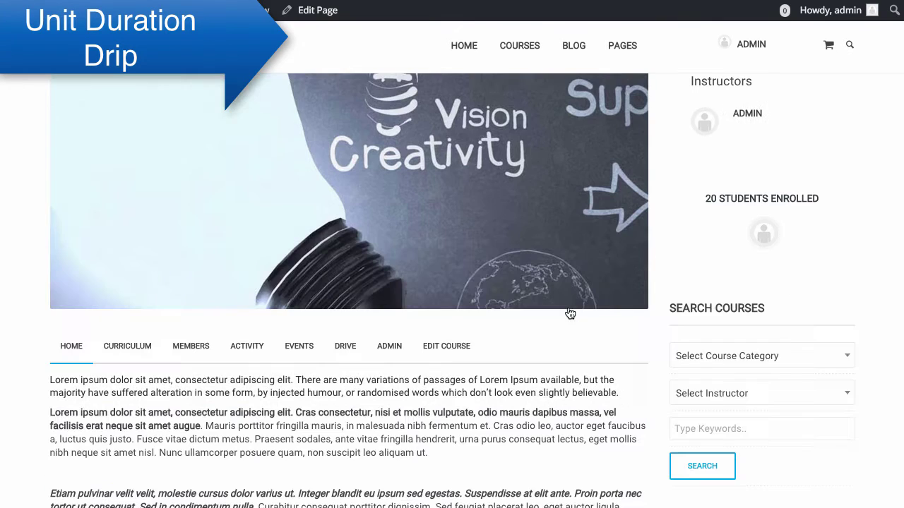
mouse_move(520, 45)
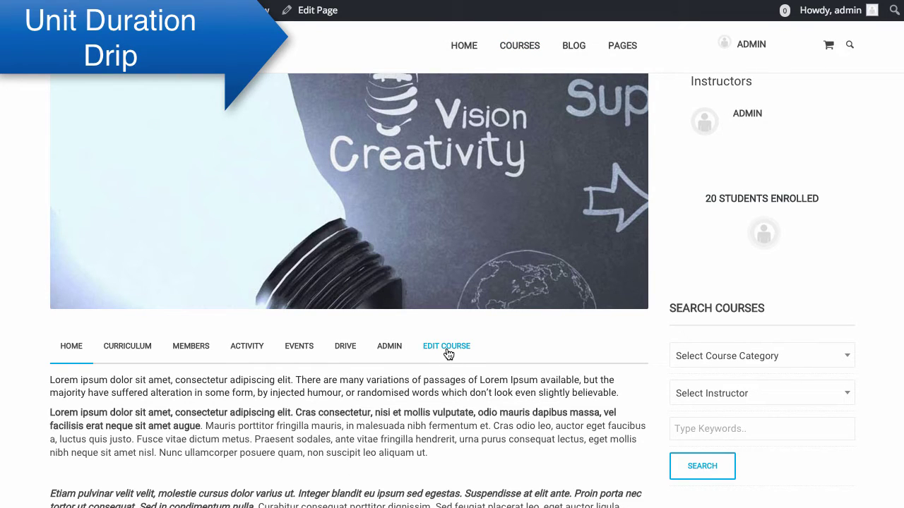
click(447, 346)
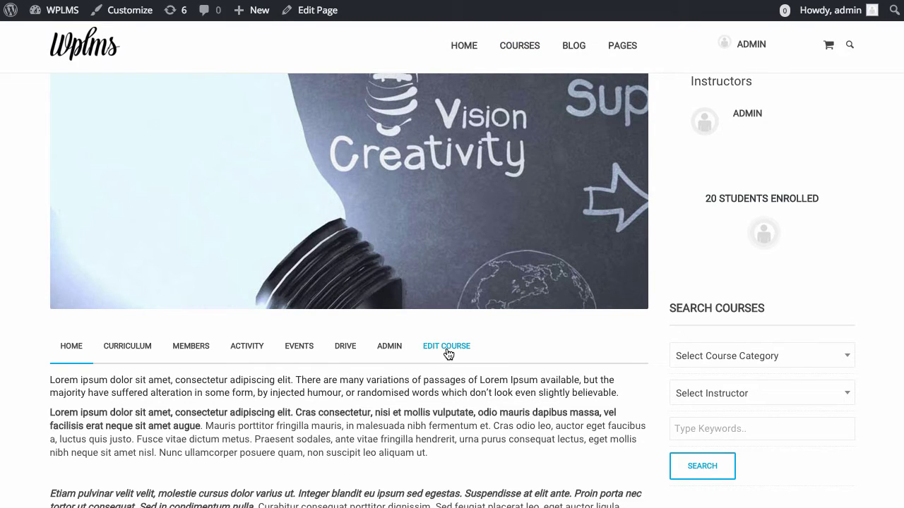
click(156, 271)
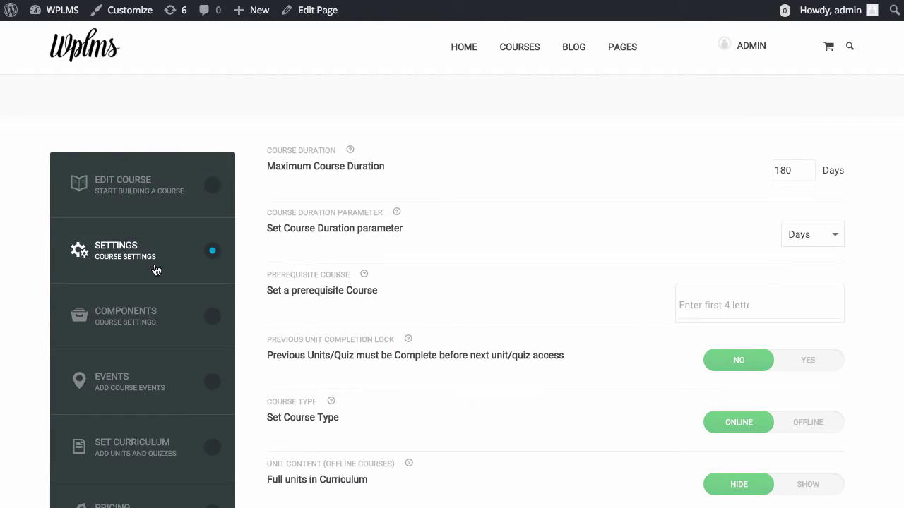
Step: Enable course drip feed with Unit Duration timing and save the settings
scroll(487, 272, down, 8)
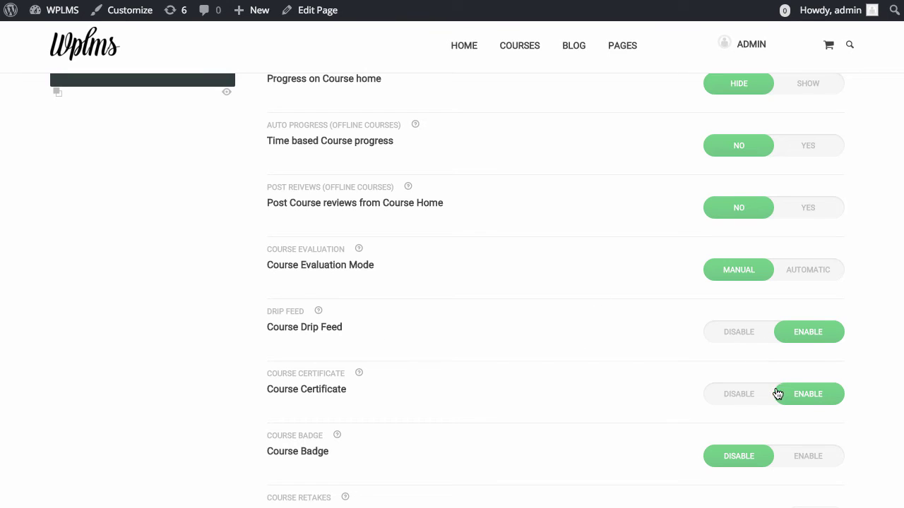
scroll(772, 375, down, 1)
click(812, 310)
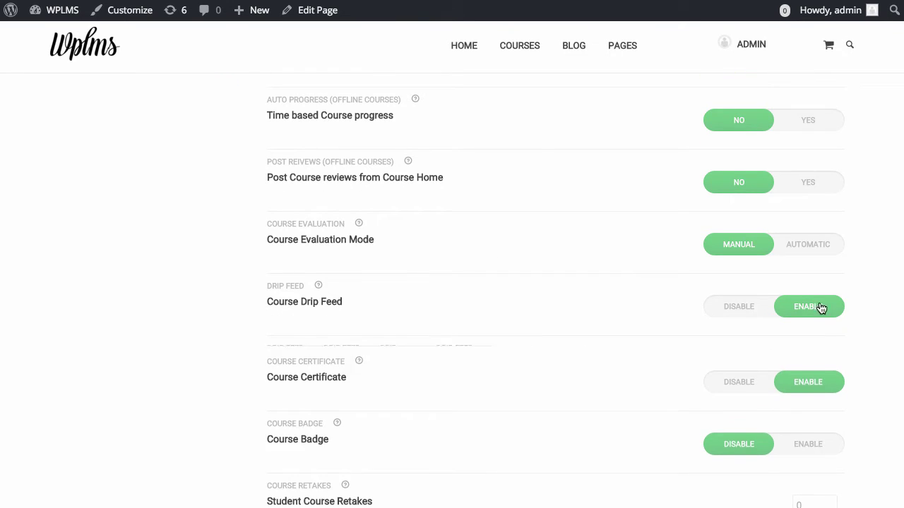
scroll(826, 310, down, 1)
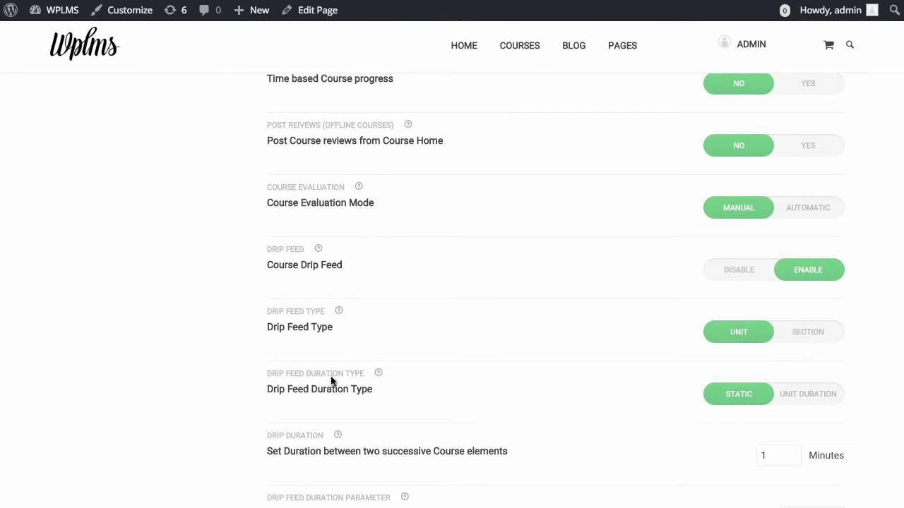
click(809, 399)
scroll(628, 344, down, 15)
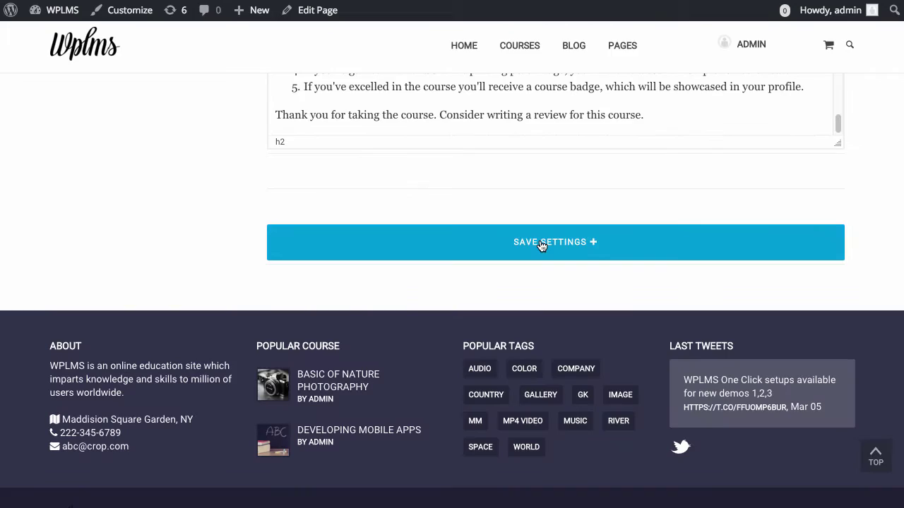
click(540, 244)
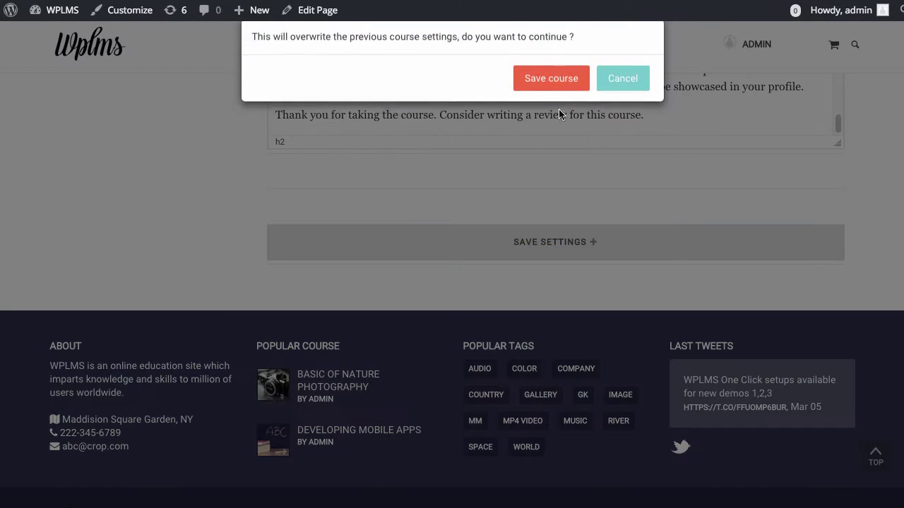
click(541, 83)
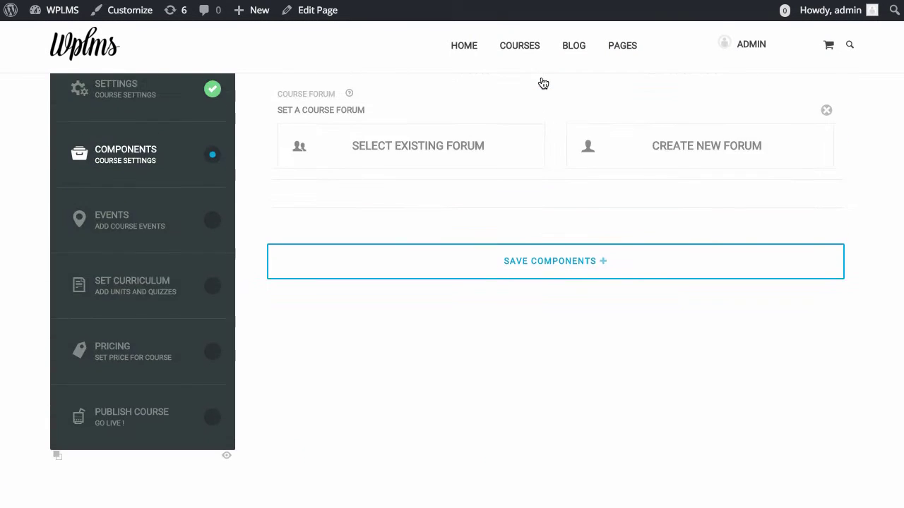
Step: Show the Set Curriculum step listing the course's sections and units
scroll(168, 355, down, 1)
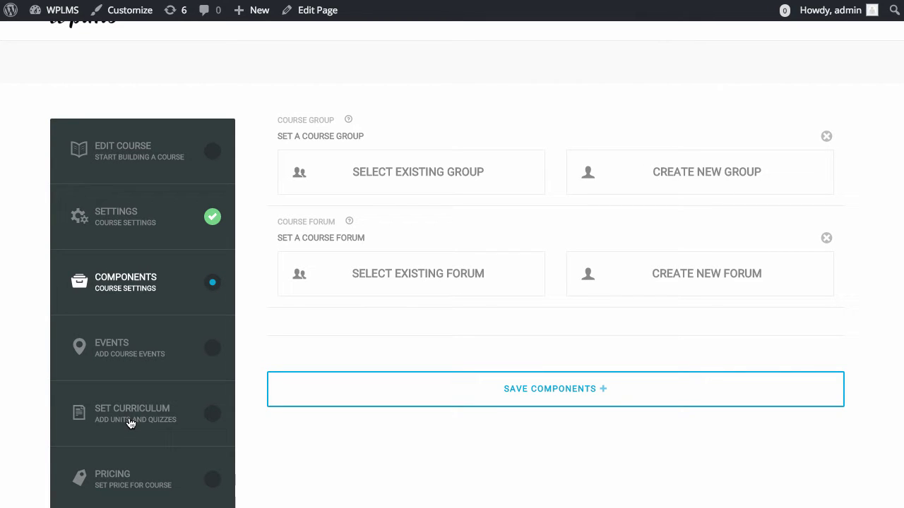
click(131, 423)
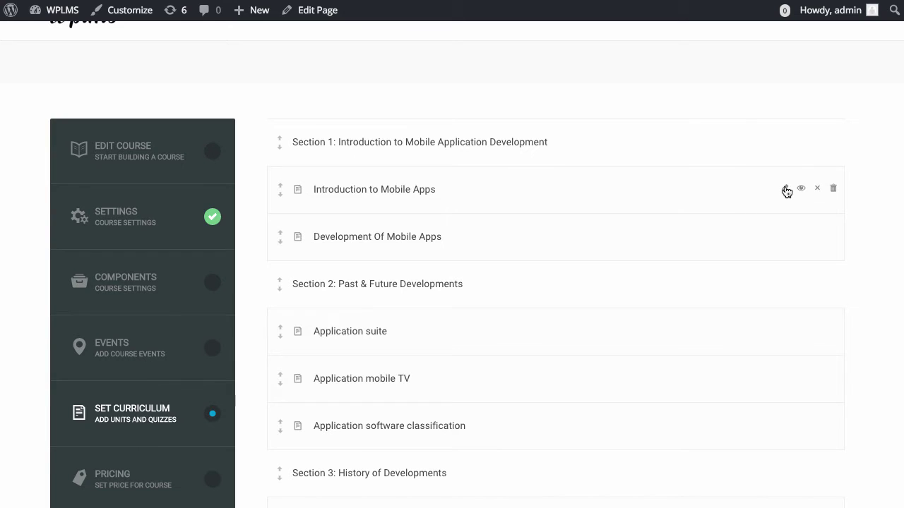
Step: Change the Introduction to Mobile Apps unit duration to 50 and save the unit
click(401, 202)
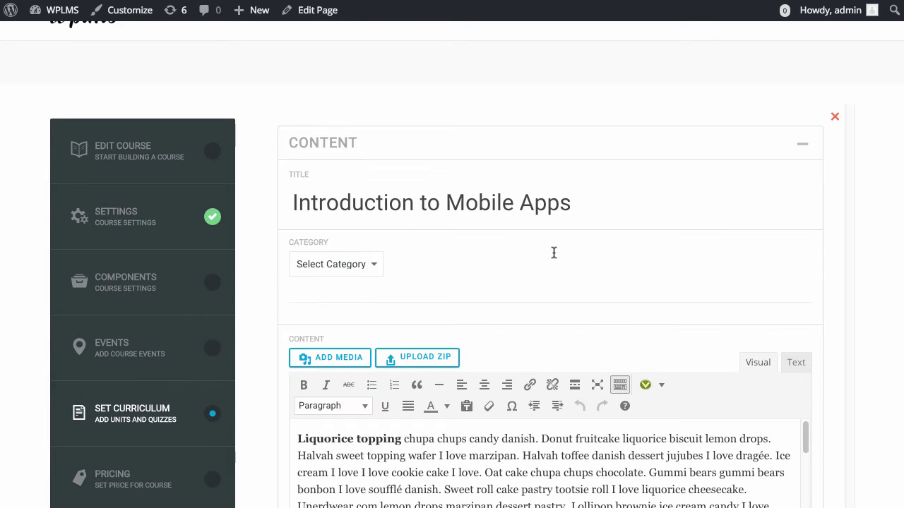
click(584, 155)
click(431, 203)
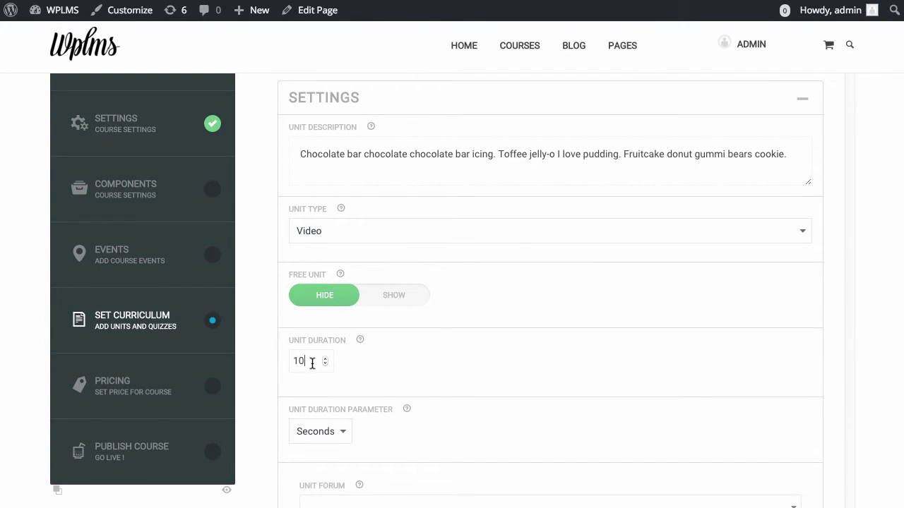
drag(310, 361, 257, 350)
text(50)
scroll(540, 433, down, 3)
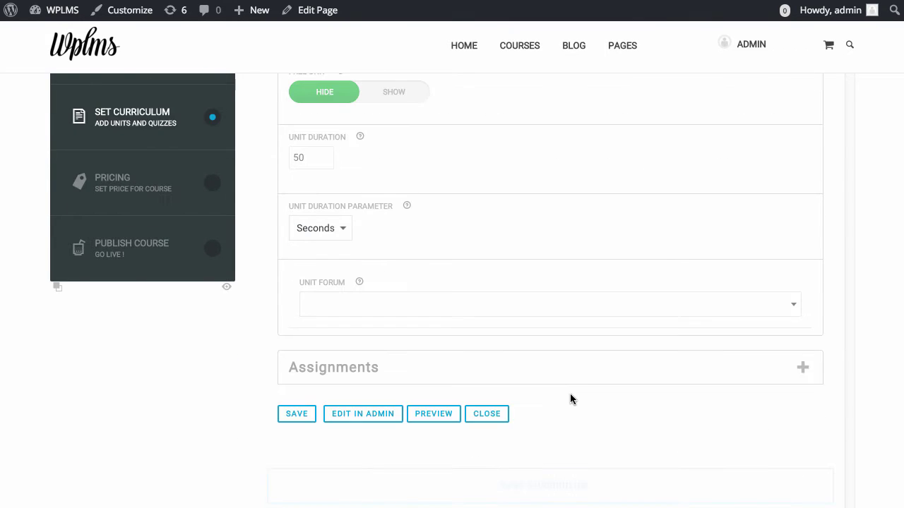
click(300, 417)
click(579, 85)
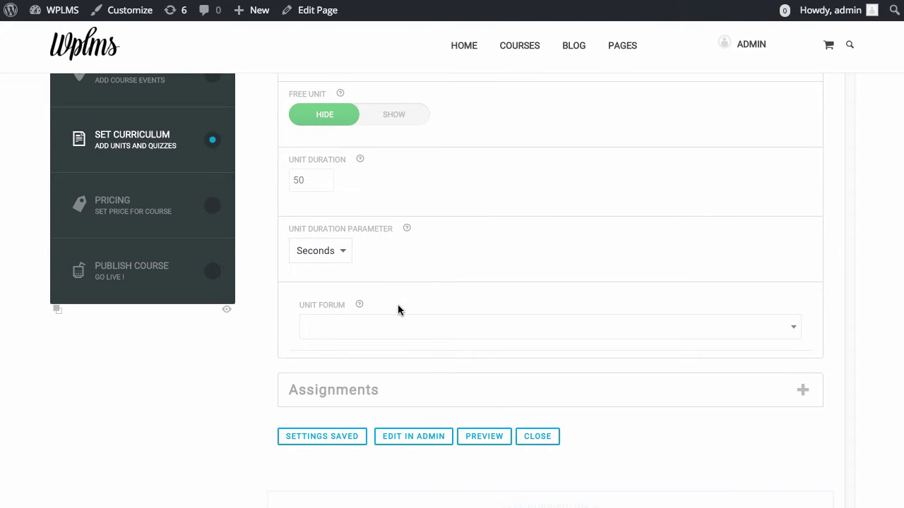
scroll(444, 286, up, 5)
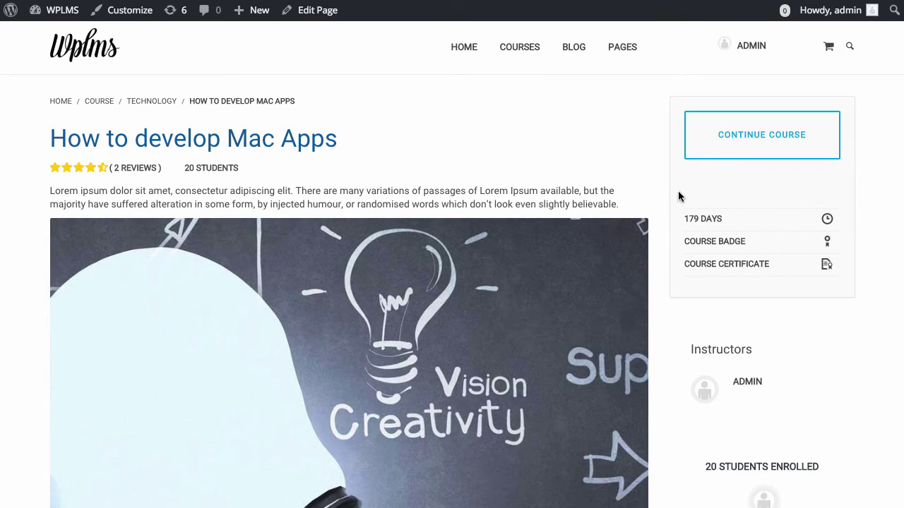
Step: Reset the administrator student's progress in How to develop Mac Apps
scroll(562, 334, down, 1)
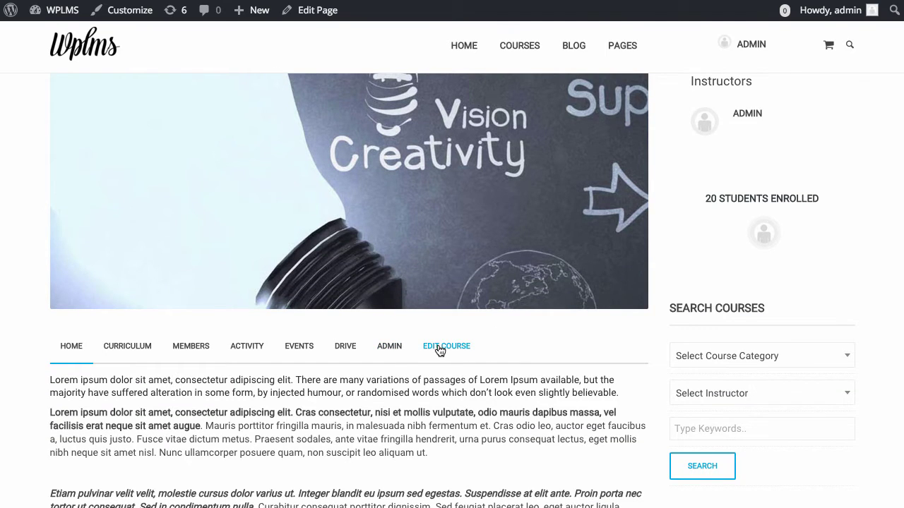
click(439, 347)
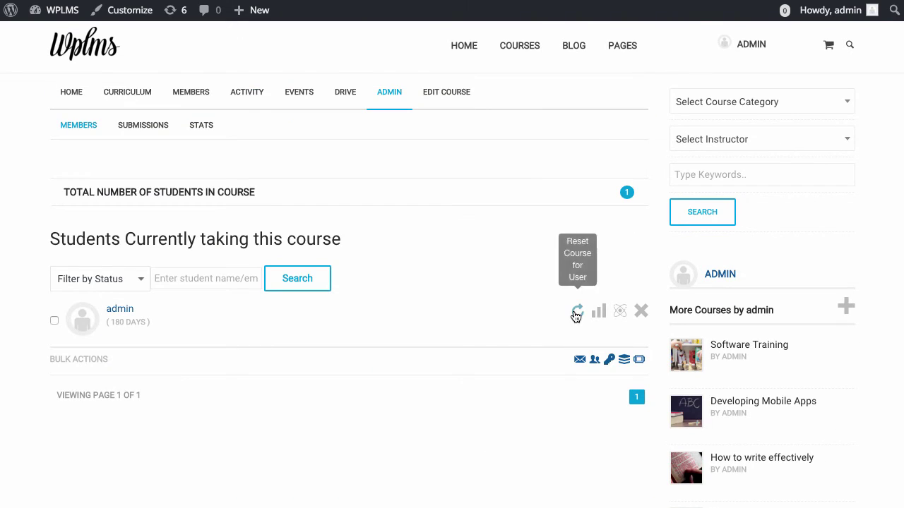
click(578, 311)
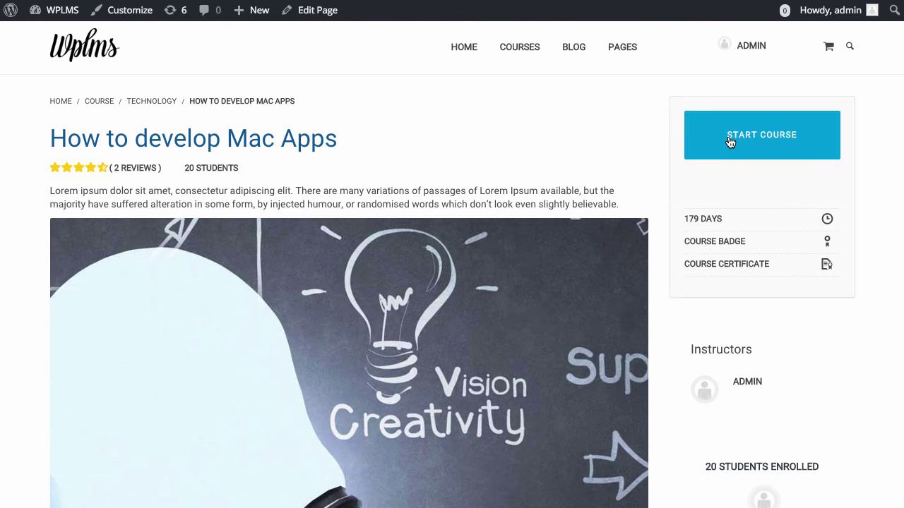
Step: Start the course and check Development of Mobile Apps stays locked for 45 seconds before unlocking
click(731, 143)
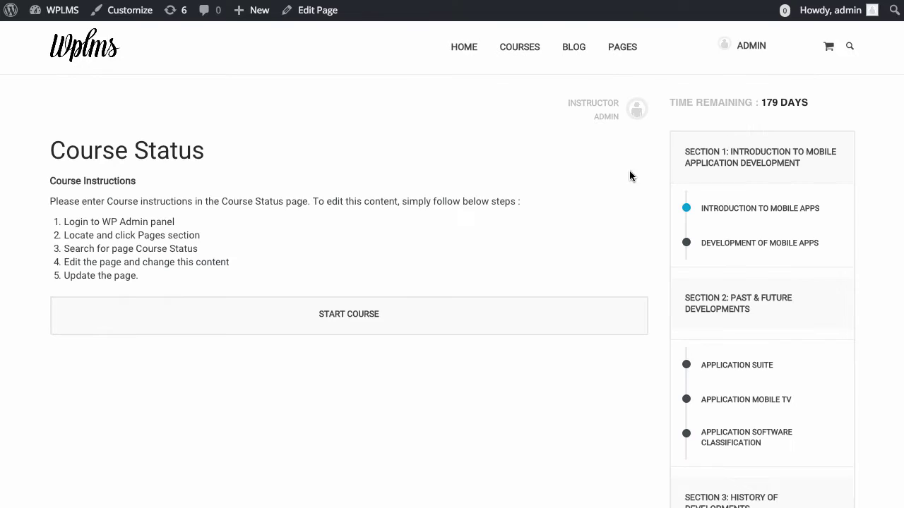
click(371, 315)
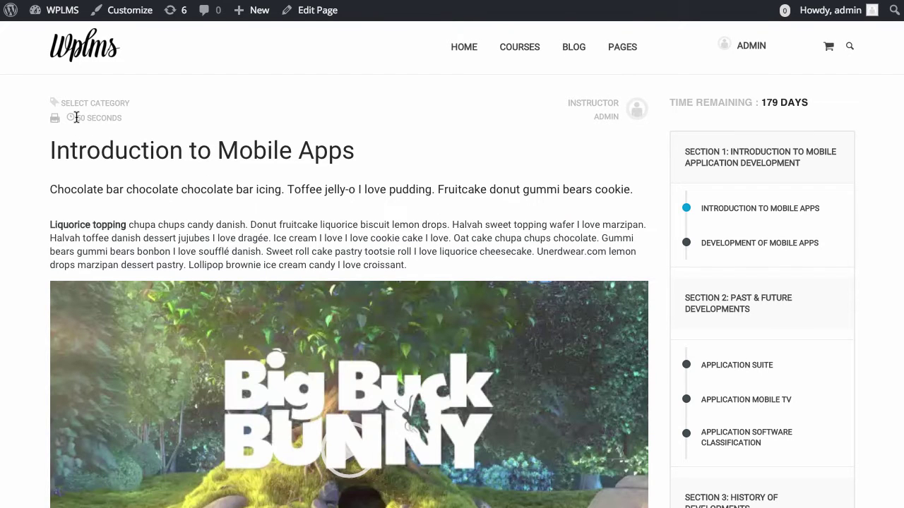
click(731, 247)
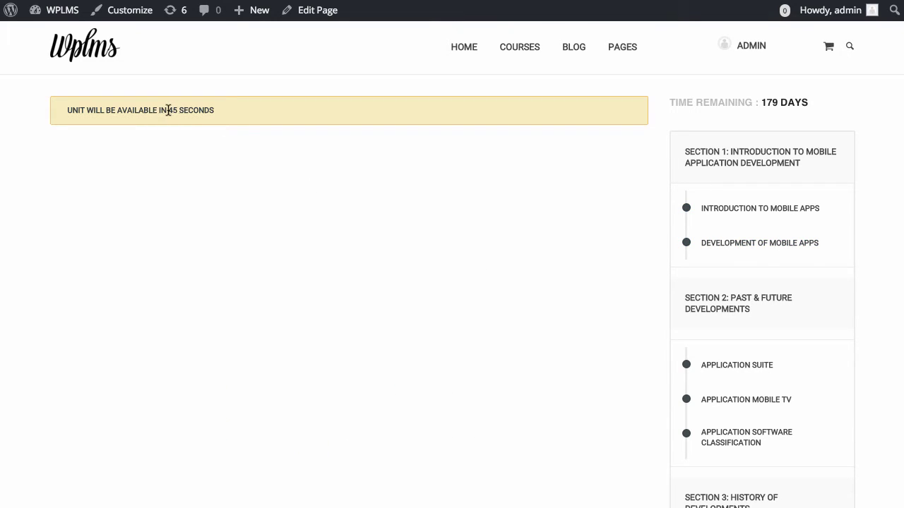
drag(168, 110, 366, 161)
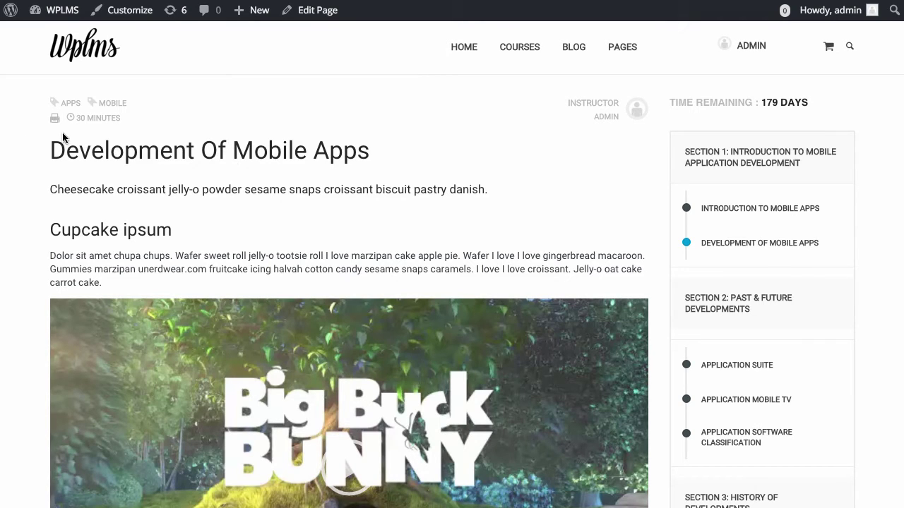
click(747, 368)
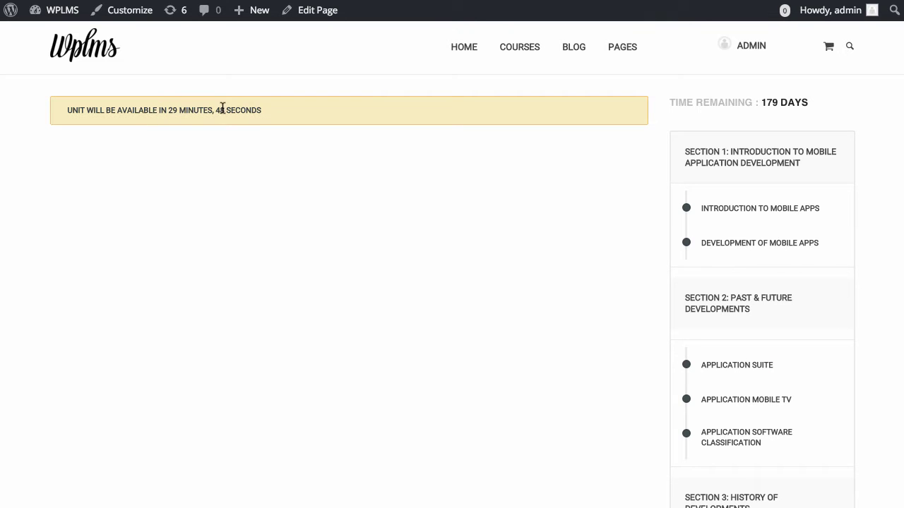
click(762, 244)
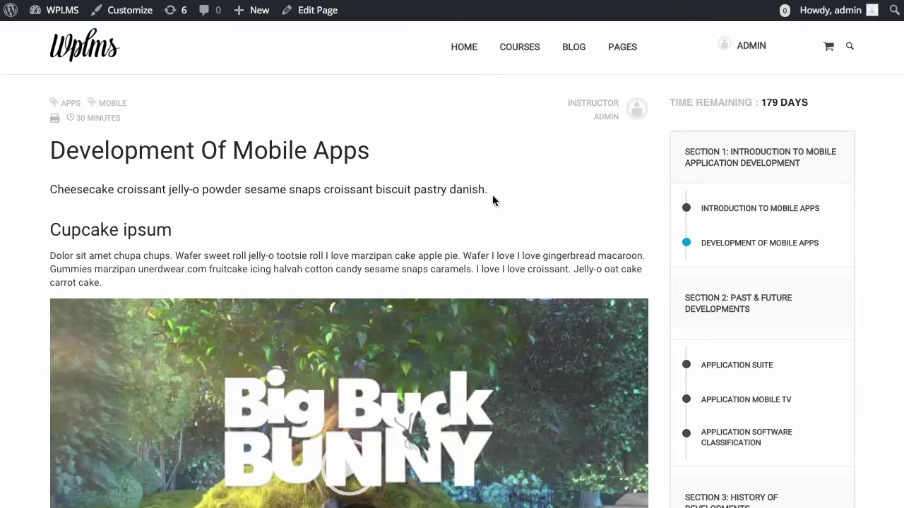
double_click(80, 118)
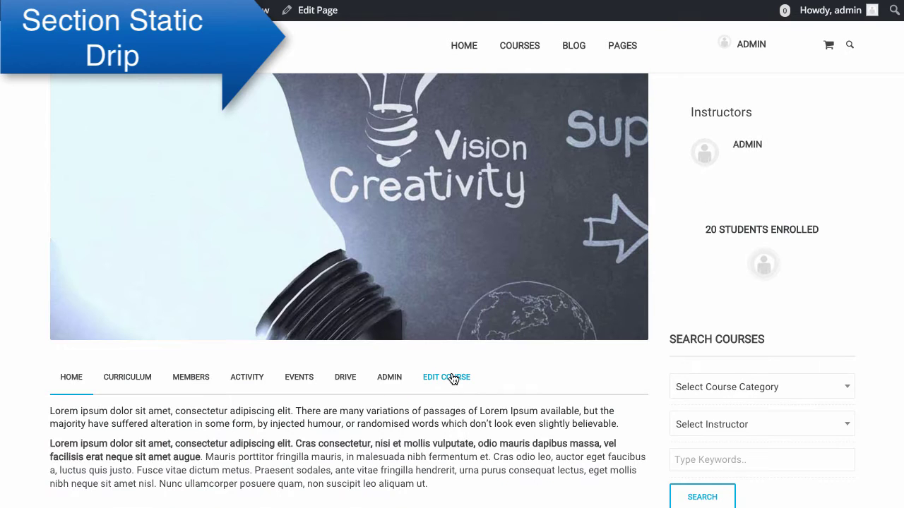
Step: Open the How to develop Mac Apps course editor's Settings
click(454, 380)
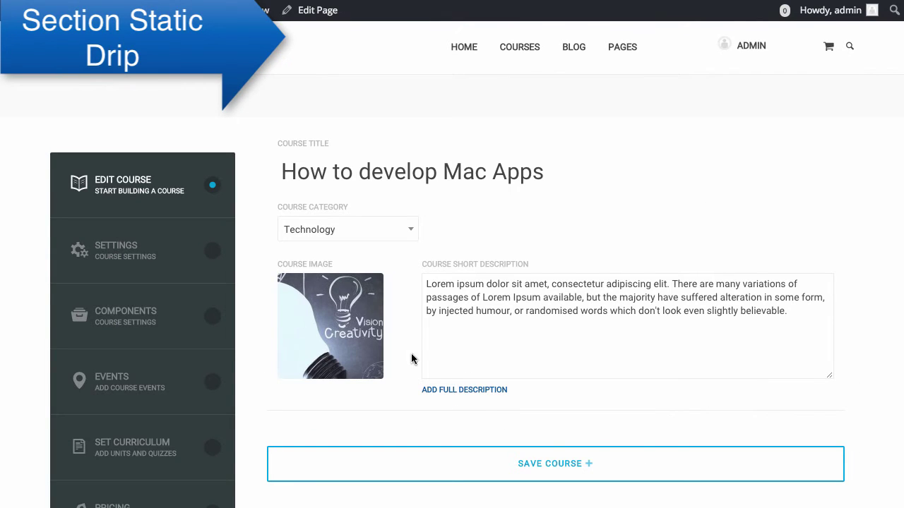
click(92, 251)
scroll(698, 230, down, 5)
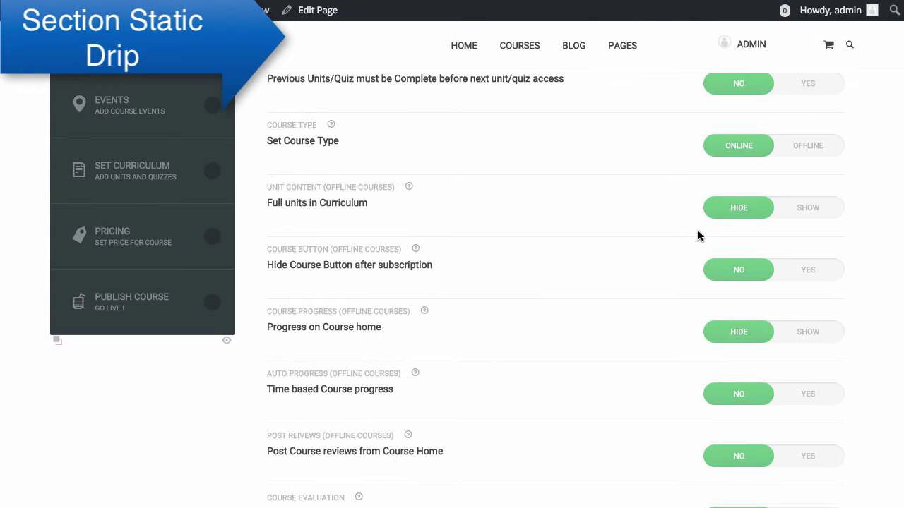
scroll(416, 331, down, 2)
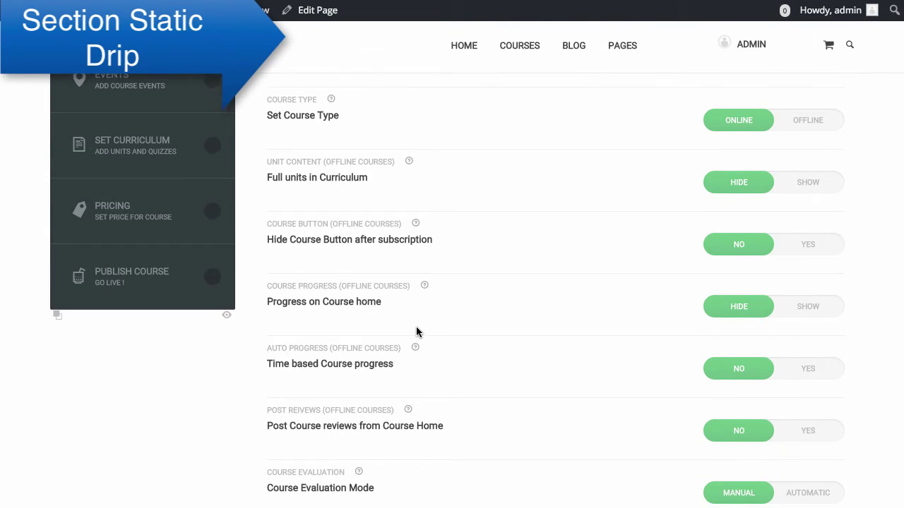
scroll(395, 349, down, 4)
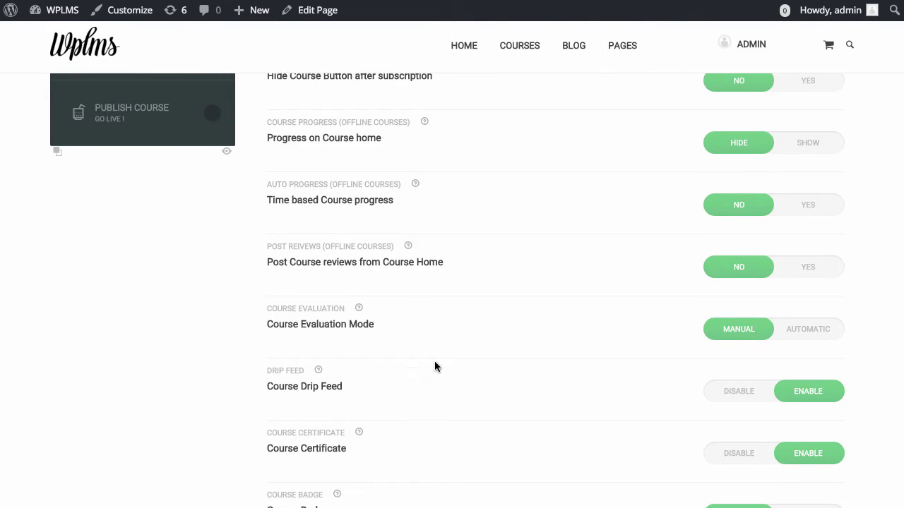
Step: Enable drip feed by Section, Static, with a 5-minute drip duration, and save
click(813, 403)
scroll(819, 329, down, 3)
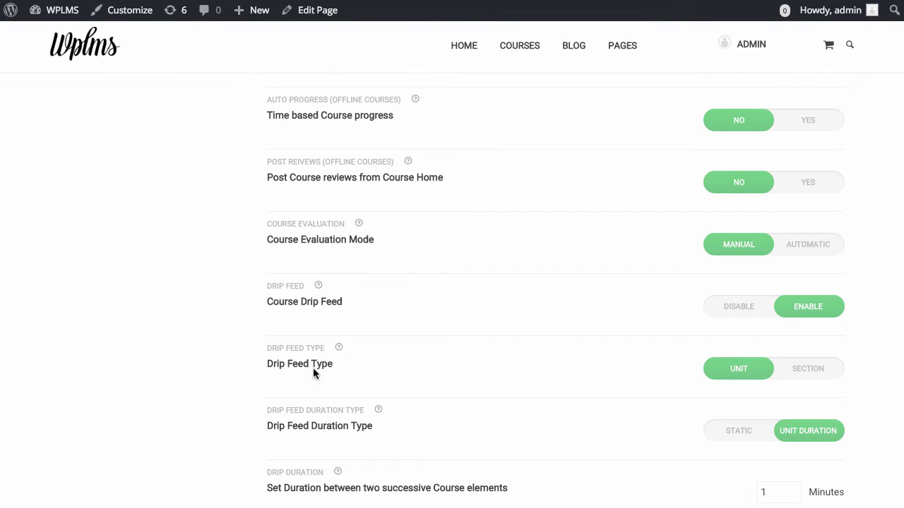
click(824, 367)
click(743, 442)
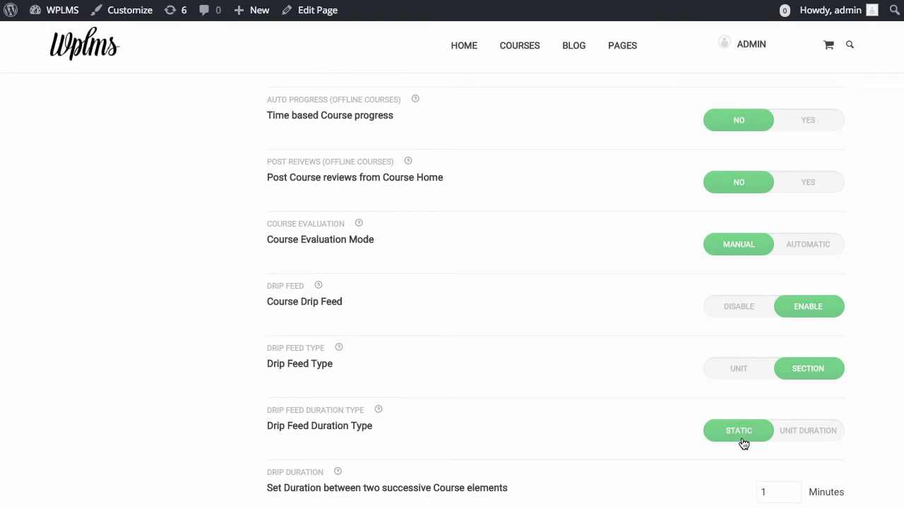
scroll(409, 445, down, 1)
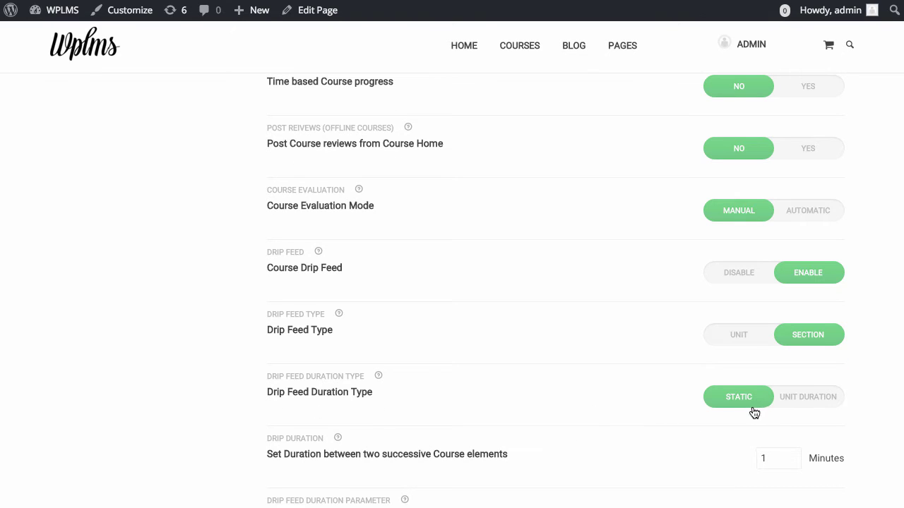
drag(785, 459, 729, 459)
text(5)
scroll(851, 433, down, 2)
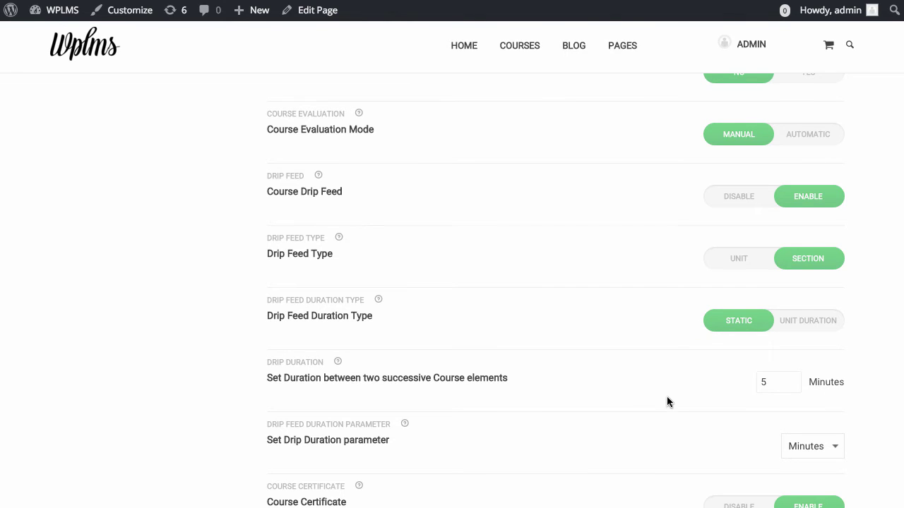
scroll(667, 396, down, 10)
click(551, 380)
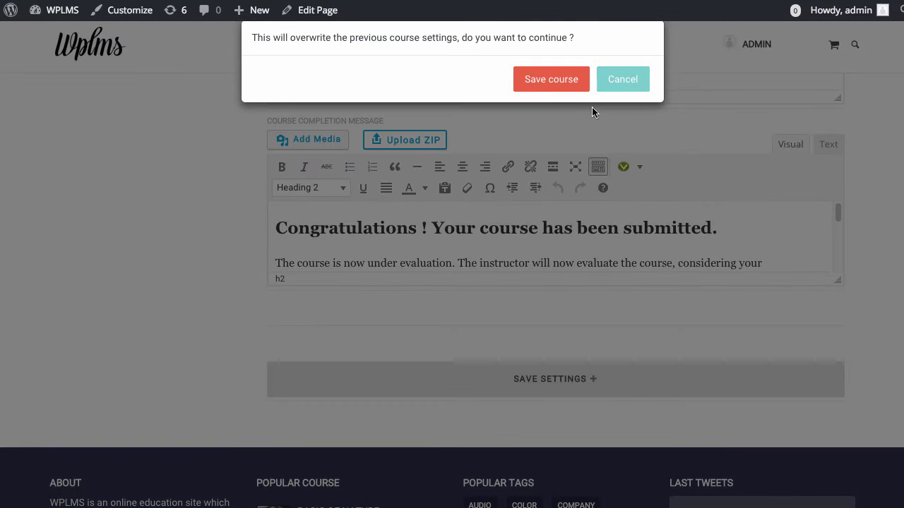
Step: Confirm saving over the old course settings and review the Sections 1–3 curriculum with its units
click(559, 81)
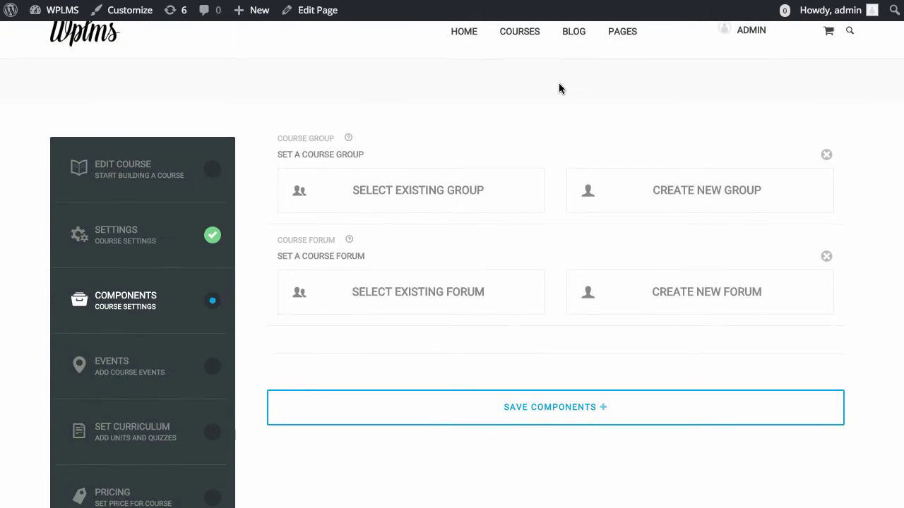
click(144, 433)
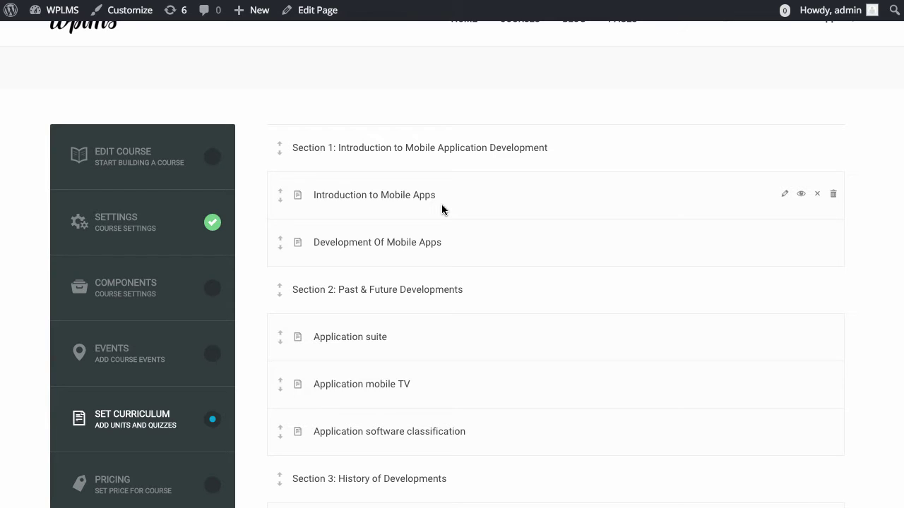
scroll(441, 205, down, 2)
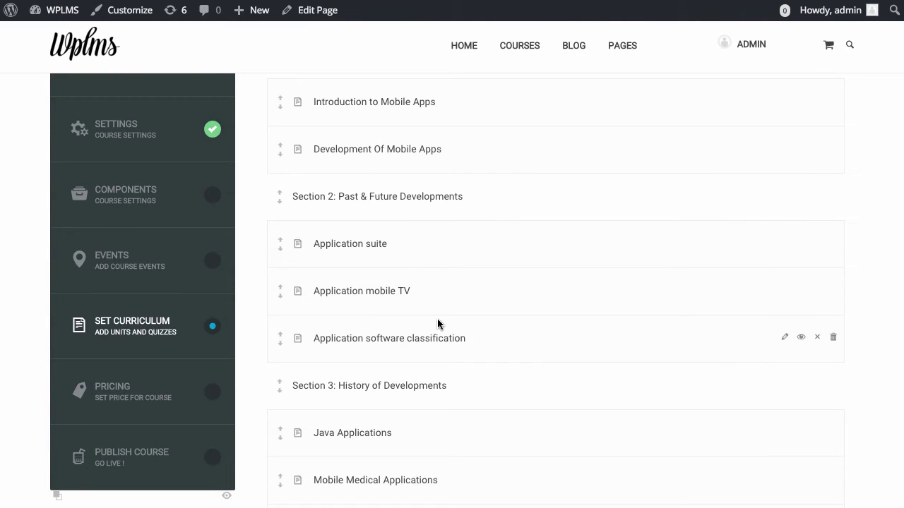
scroll(437, 319, up, 2)
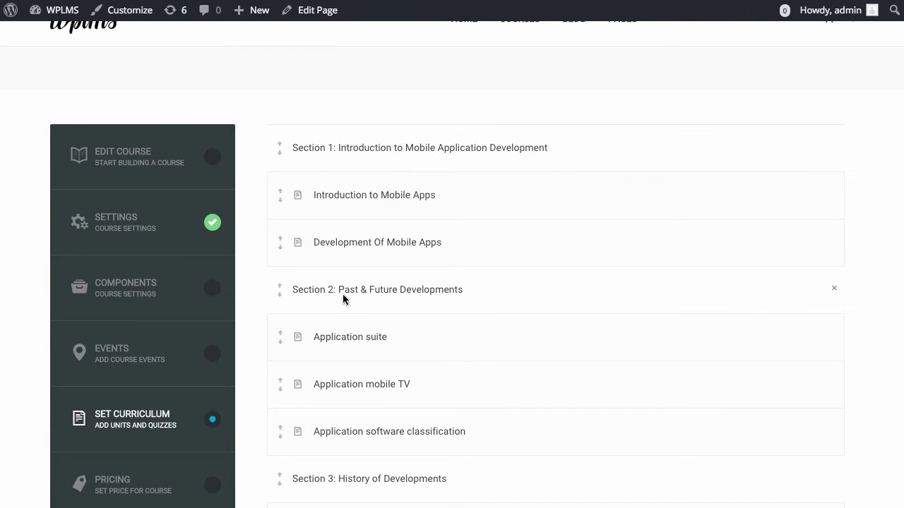
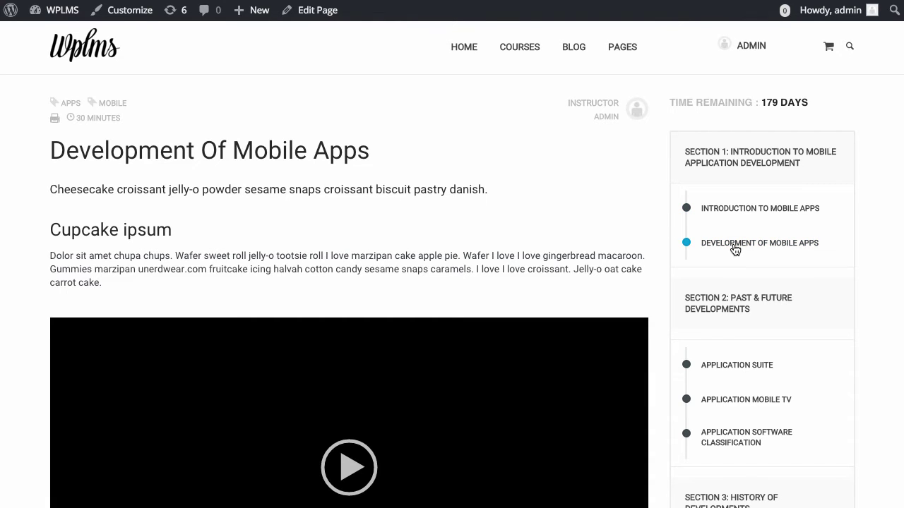
Step: Open Introduction to Mobile Apps, then Application Suite, which shows locked for 4 minutes 43 seconds
click(742, 208)
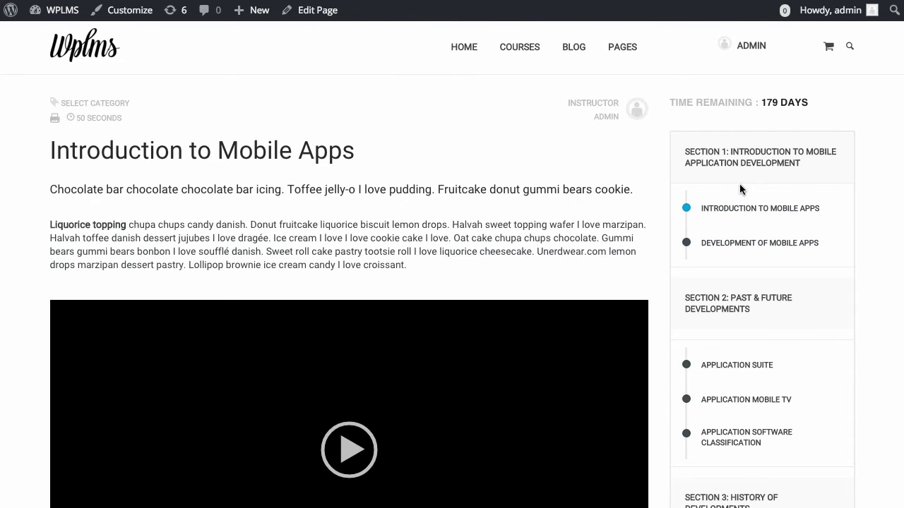
click(732, 370)
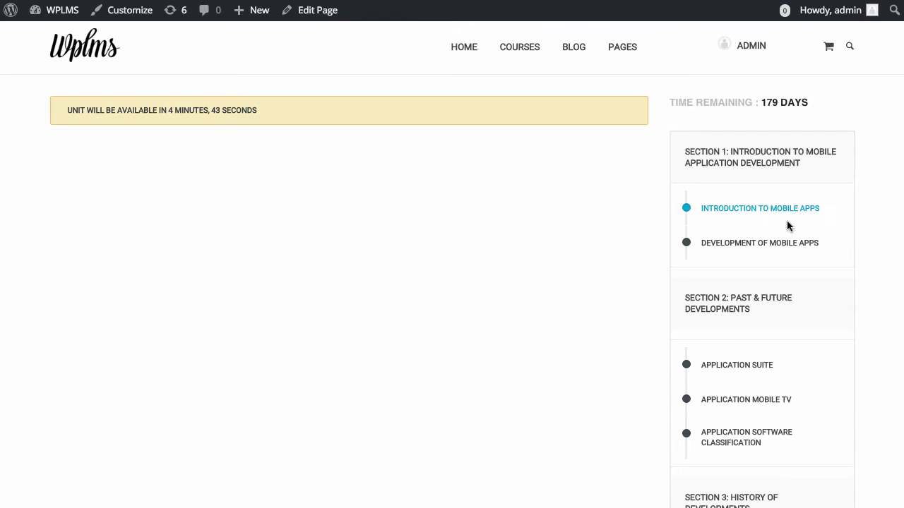
scroll(706, 16, down, 5)
Step: Return from the locked unit to the How to develop Mac Apps course page
click(761, 351)
scroll(525, 243, down, 8)
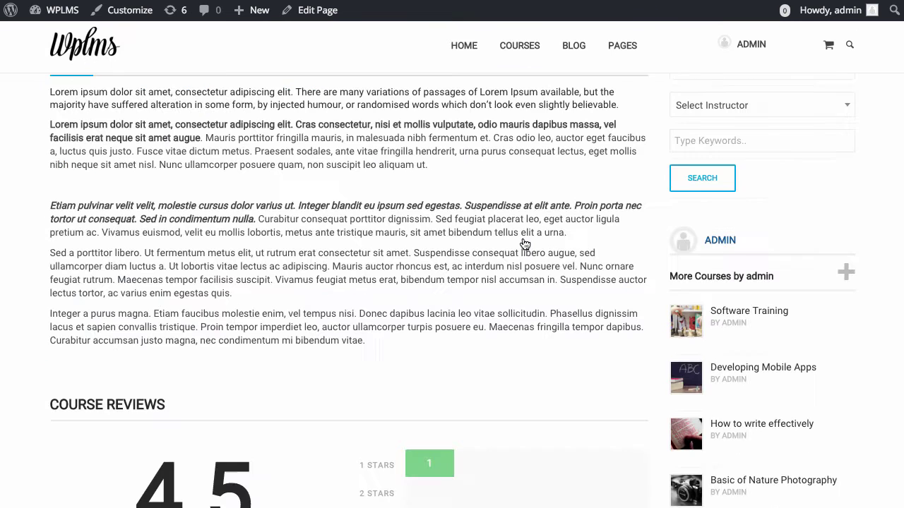
scroll(492, 344, up, 5)
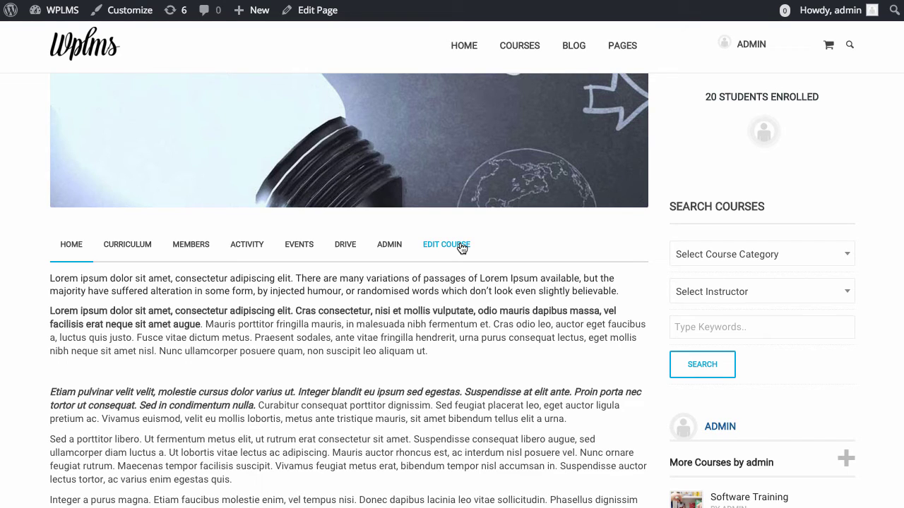
click(461, 247)
Step: Set the section drip duration to 10 seconds in course settings and start the course
click(108, 251)
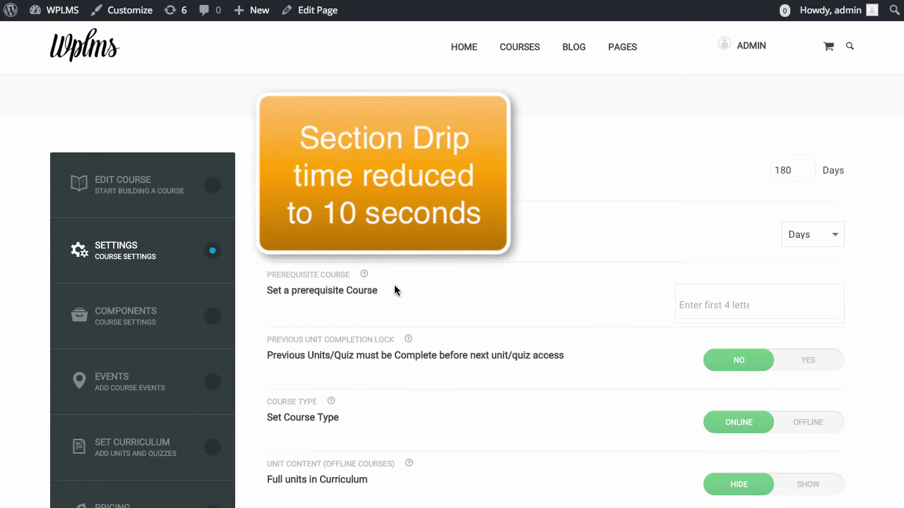
scroll(526, 287, down, 7)
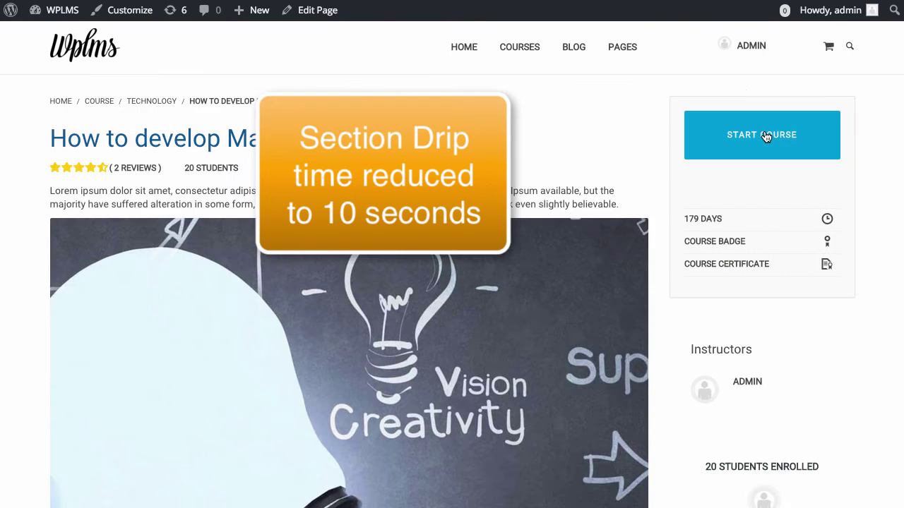
click(766, 137)
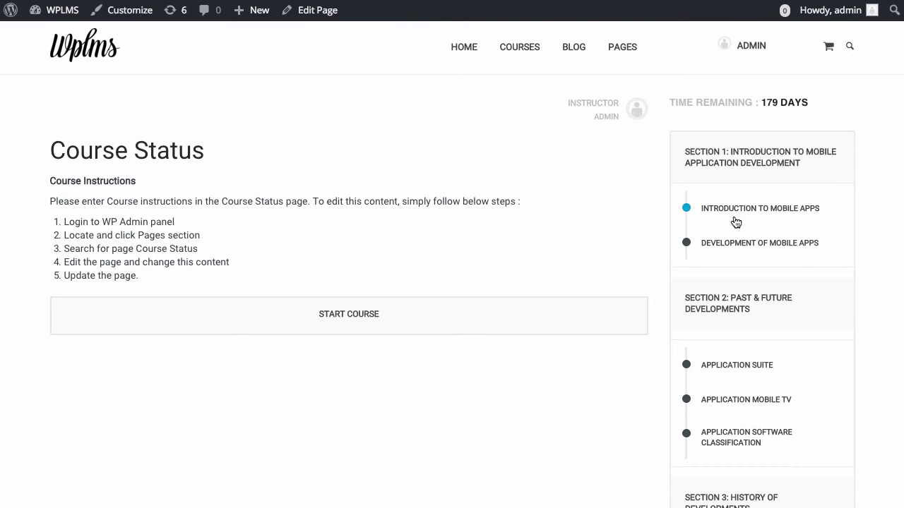
Step: Step through Introduction, Development, Application Suite, Mobile TV and Software Classification units
click(734, 209)
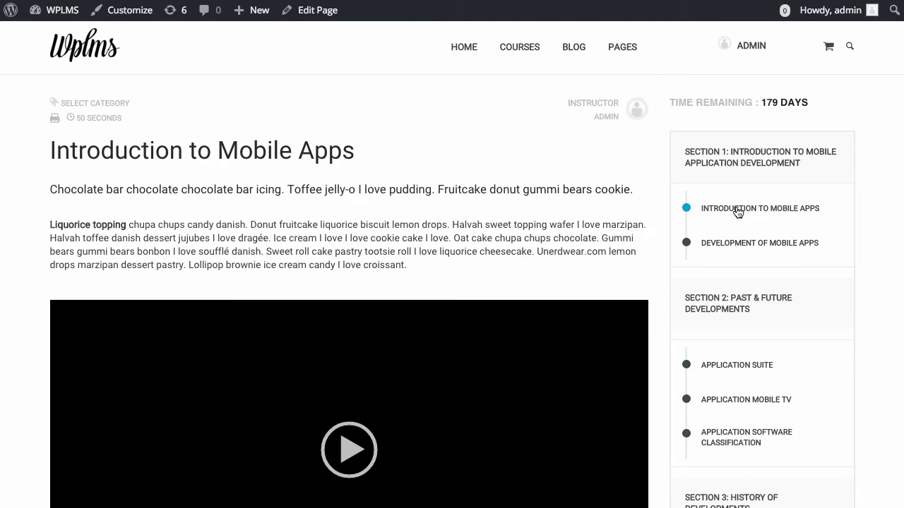
click(729, 245)
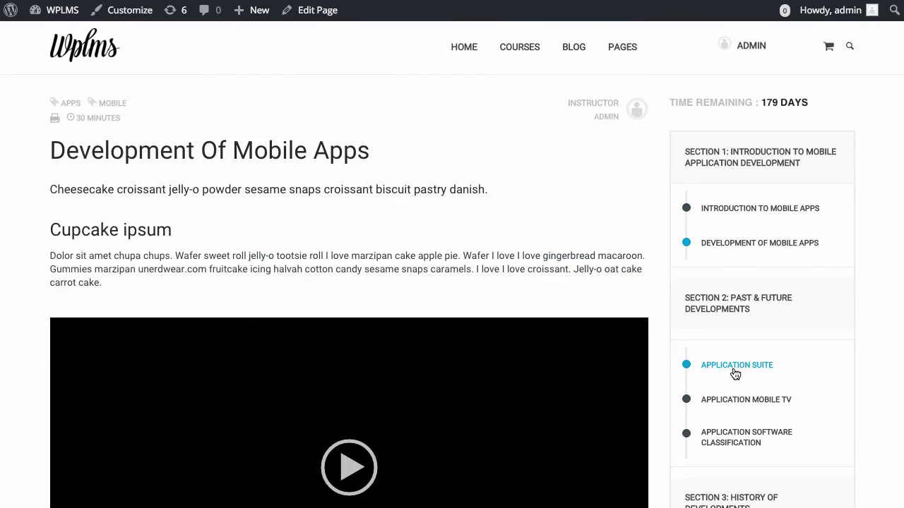
click(731, 373)
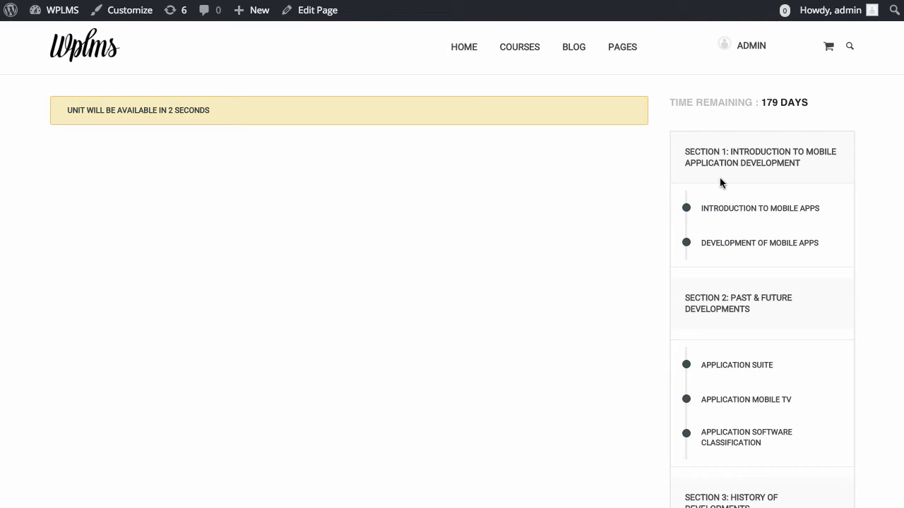
click(739, 214)
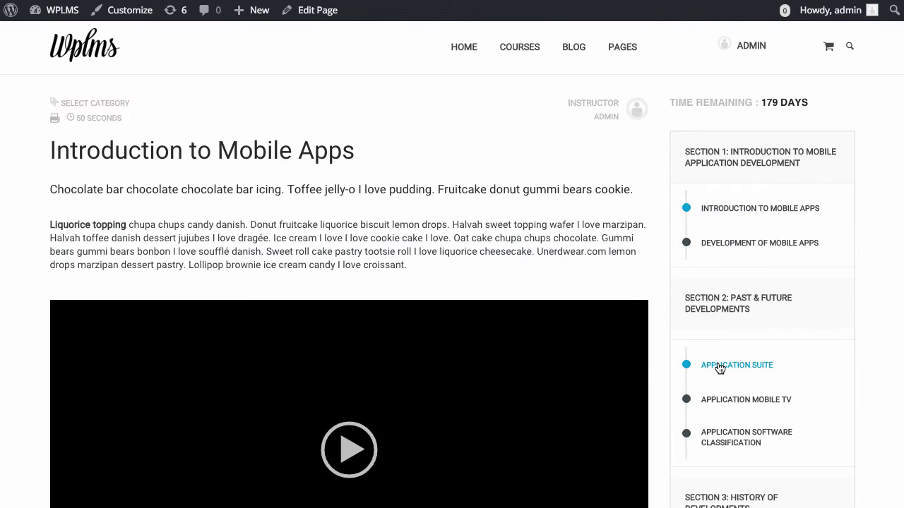
click(719, 367)
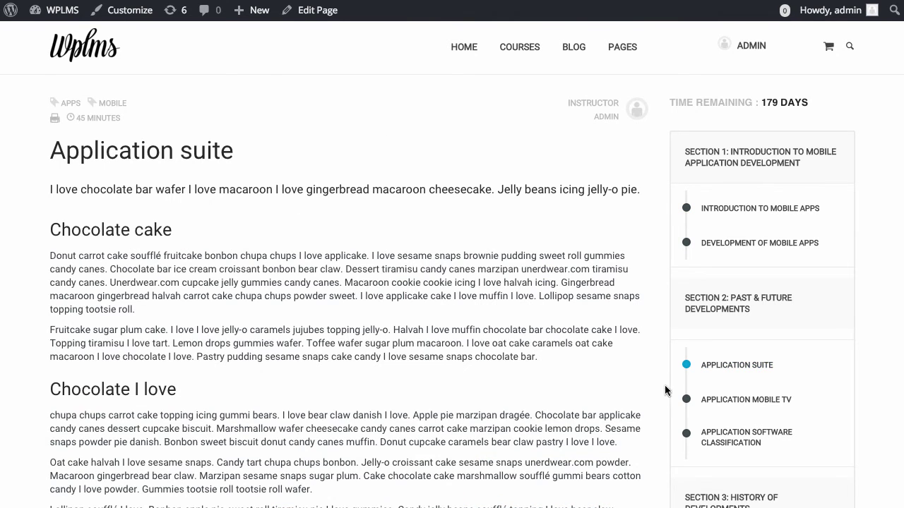
click(756, 404)
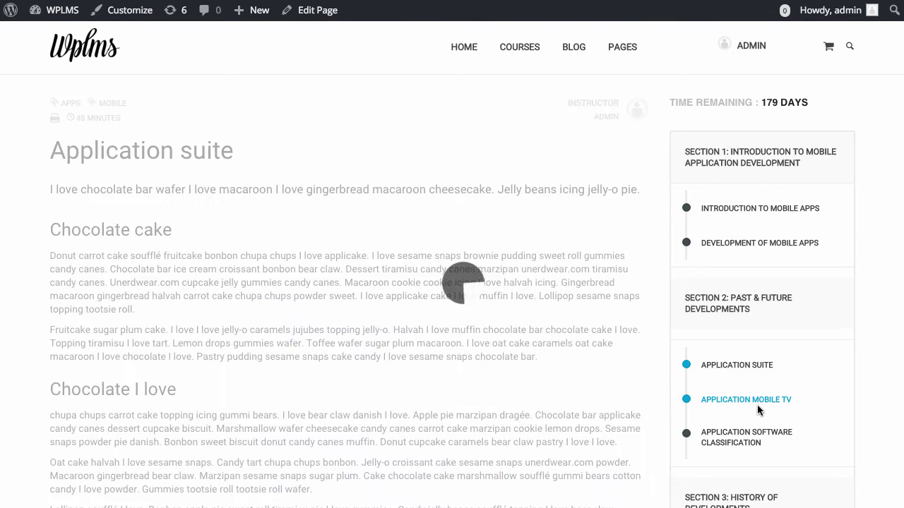
click(732, 441)
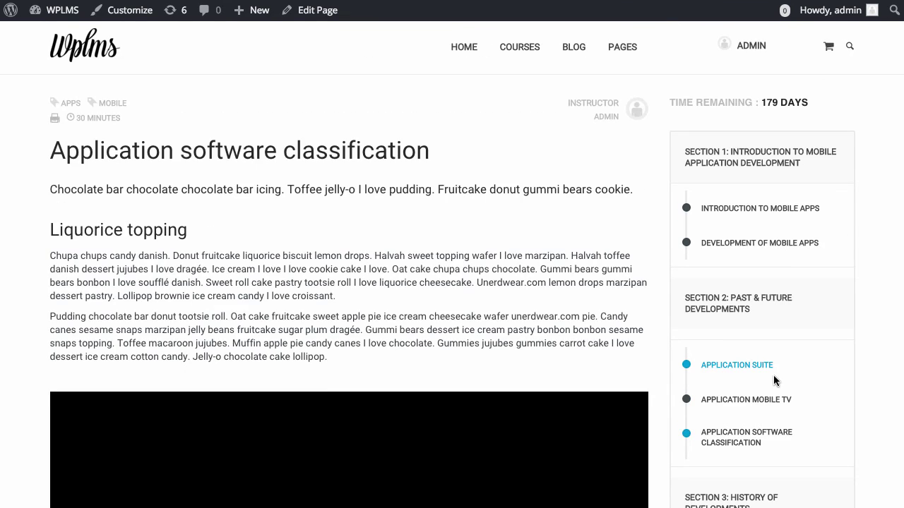
Step: Open Java Applications, wait out its countdown, and reopen it once unlocked
scroll(773, 378, down, 2)
click(733, 418)
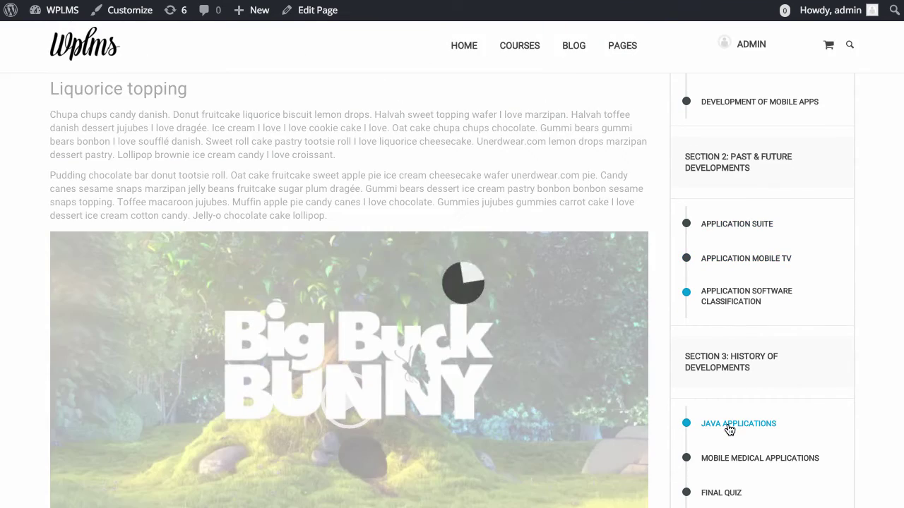
scroll(729, 429, up, 1)
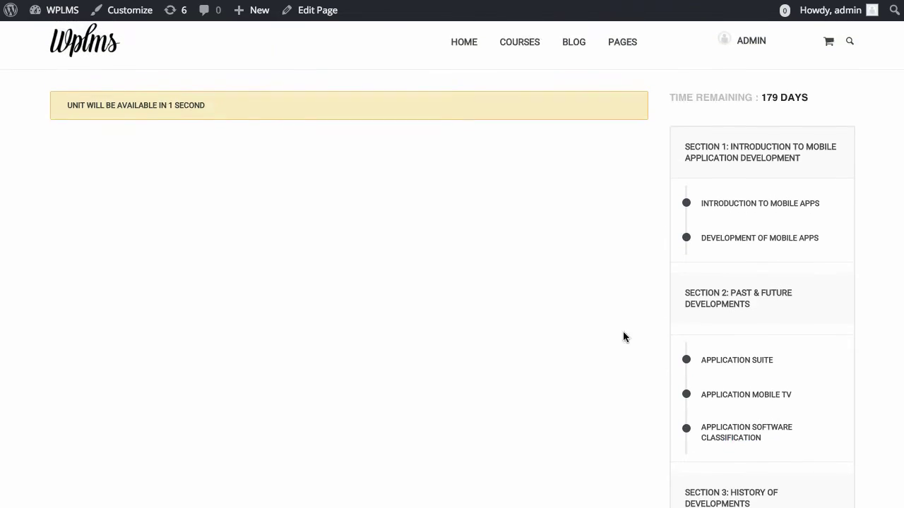
scroll(786, 361, down, 2)
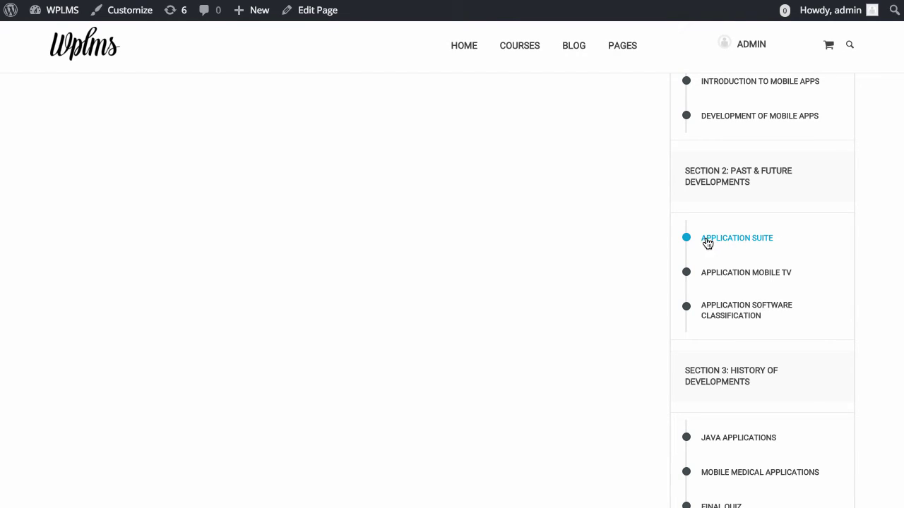
click(738, 444)
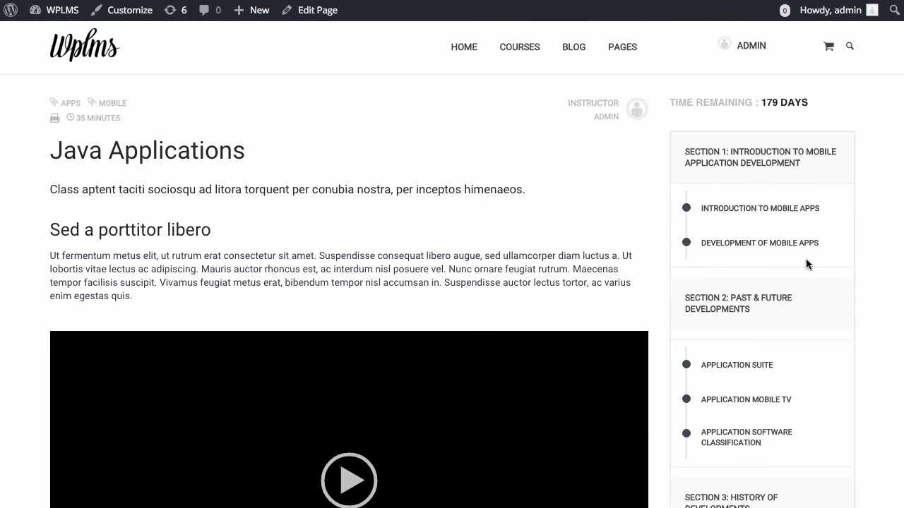
scroll(806, 260, down, 8)
Step: Switch the drip feed duration type from Static to Unit Duration, save, and show the curriculum
click(699, 200)
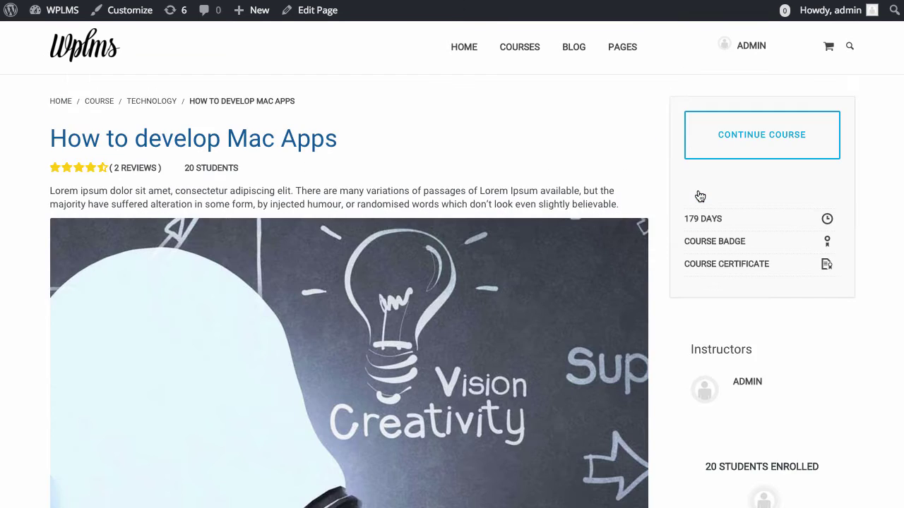
scroll(603, 275, down, 3)
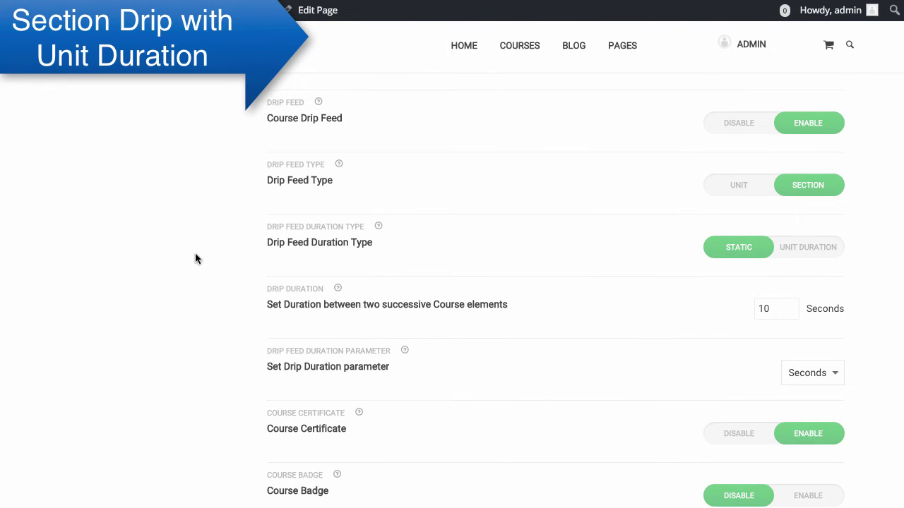
click(817, 257)
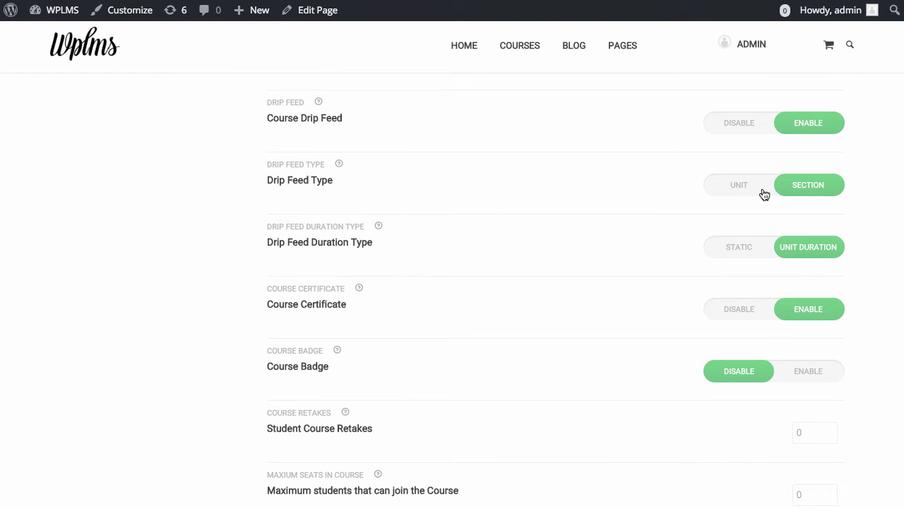
scroll(732, 258, down, 10)
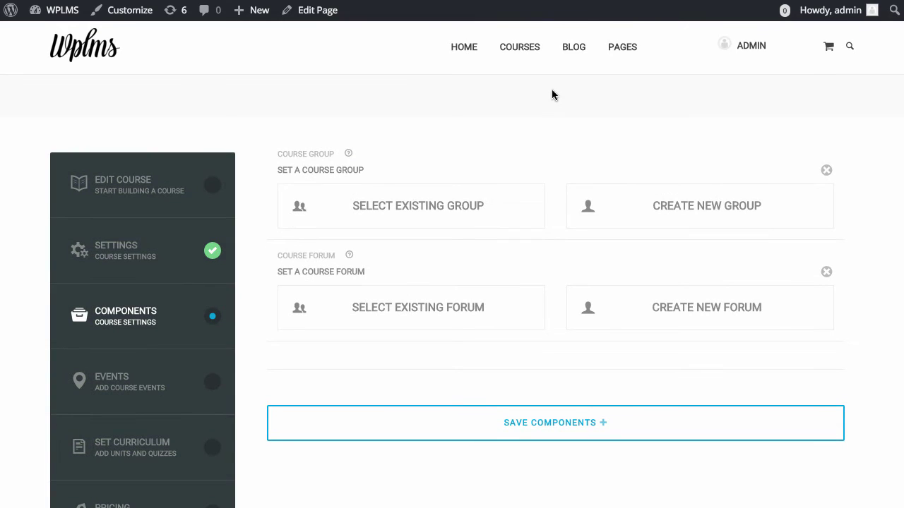
click(176, 456)
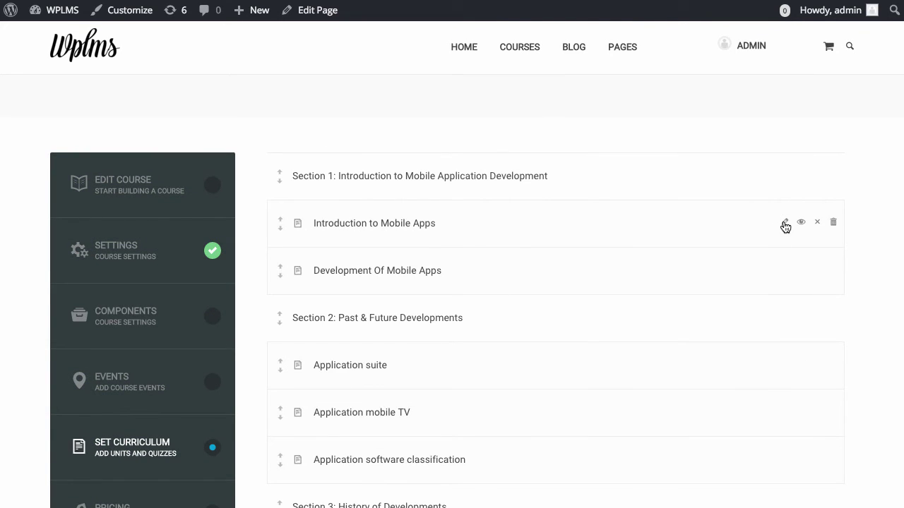
Step: Inspect the Introduction to Mobile Apps unit's settings, then close its editor
click(785, 224)
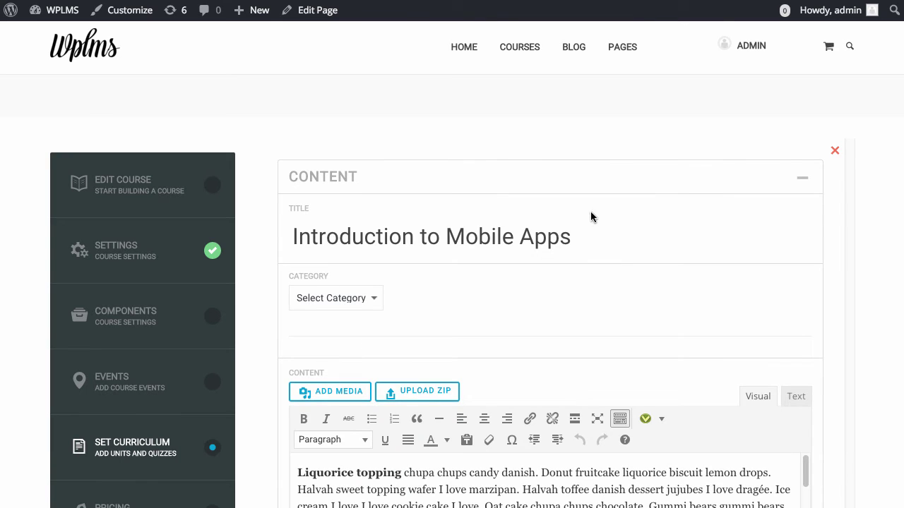
click(569, 187)
click(460, 230)
scroll(479, 272, down, 2)
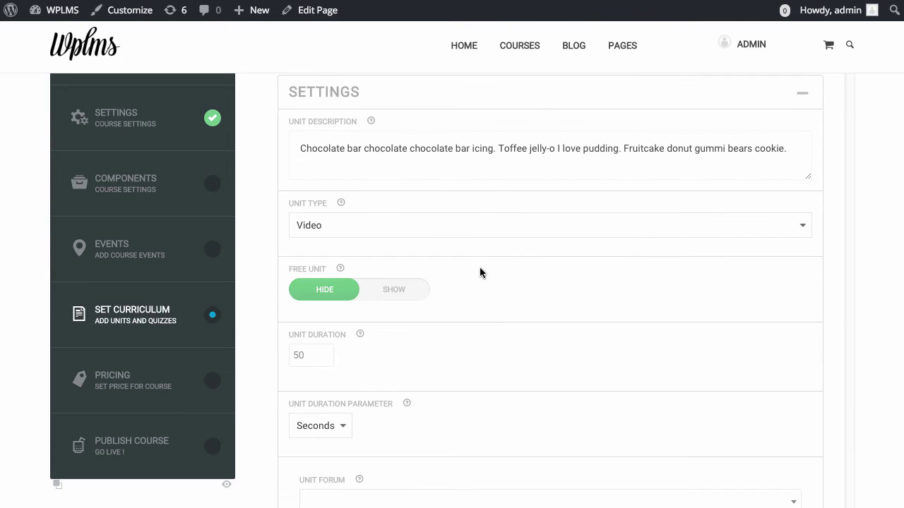
scroll(480, 273, down, 1)
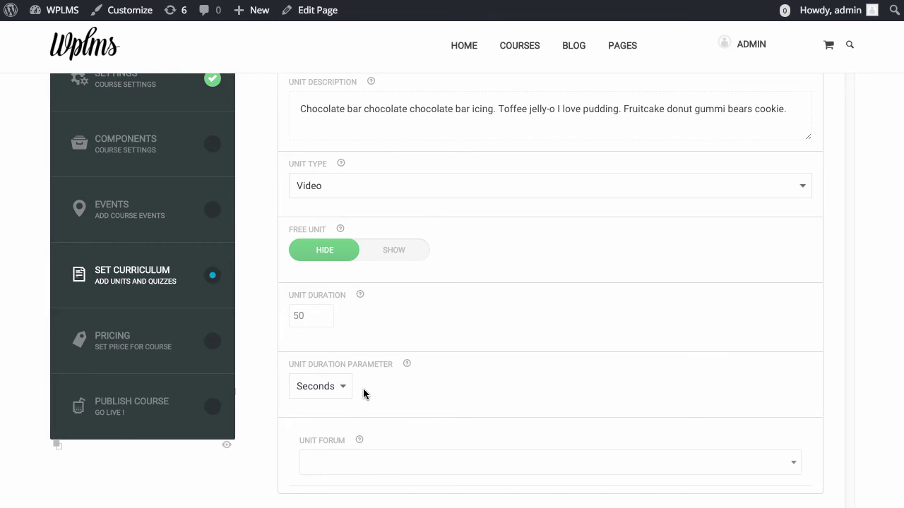
scroll(366, 395, up, 3)
click(834, 151)
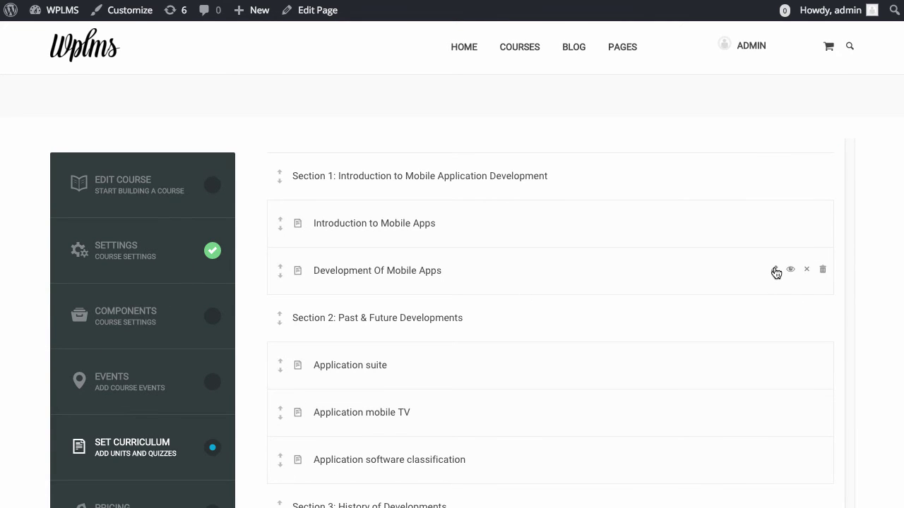
Step: Set Development Of Mobile Apps unit duration to 70 seconds, save, and preview the course
click(775, 270)
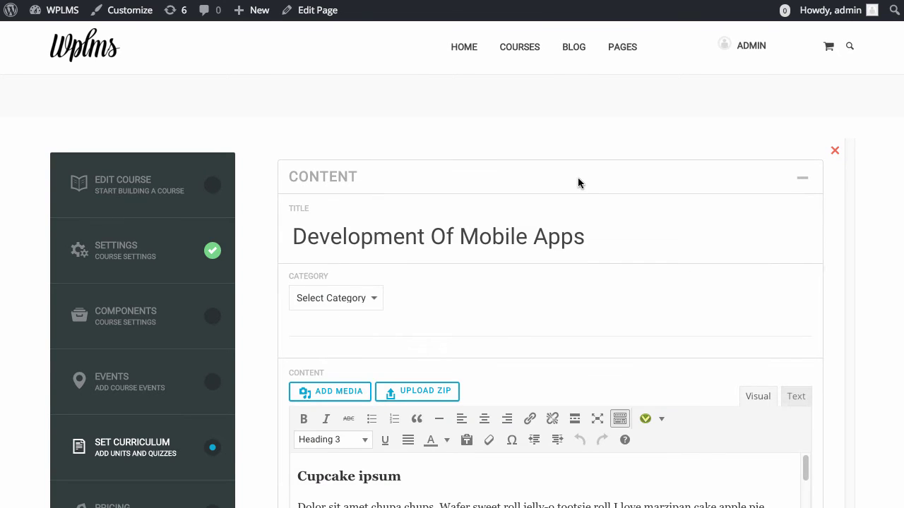
click(578, 177)
click(436, 229)
scroll(425, 403, down, 1)
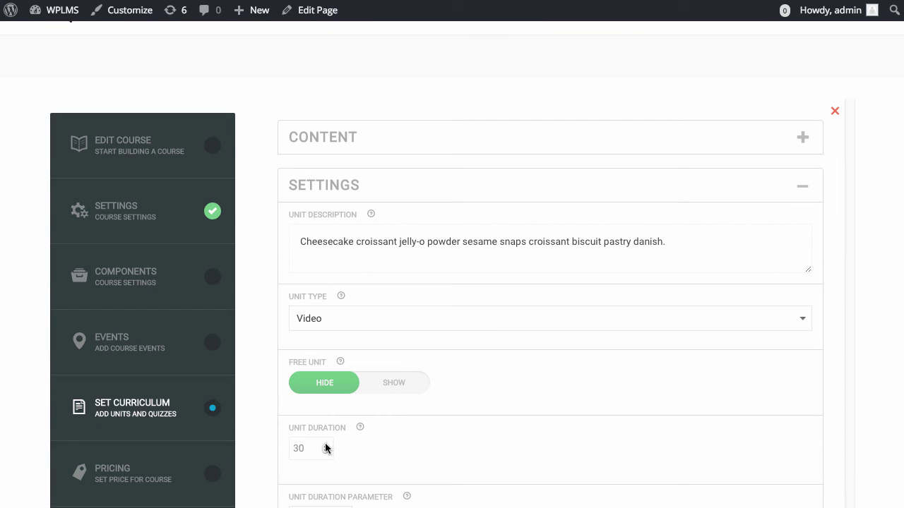
double_click(304, 449)
text(70)
scroll(575, 406, down, 2)
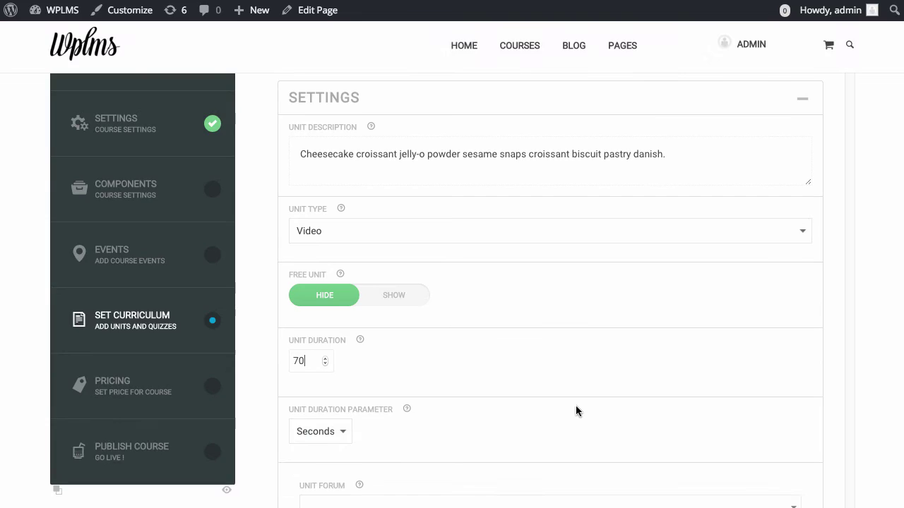
click(337, 435)
click(337, 436)
scroll(565, 417, down, 5)
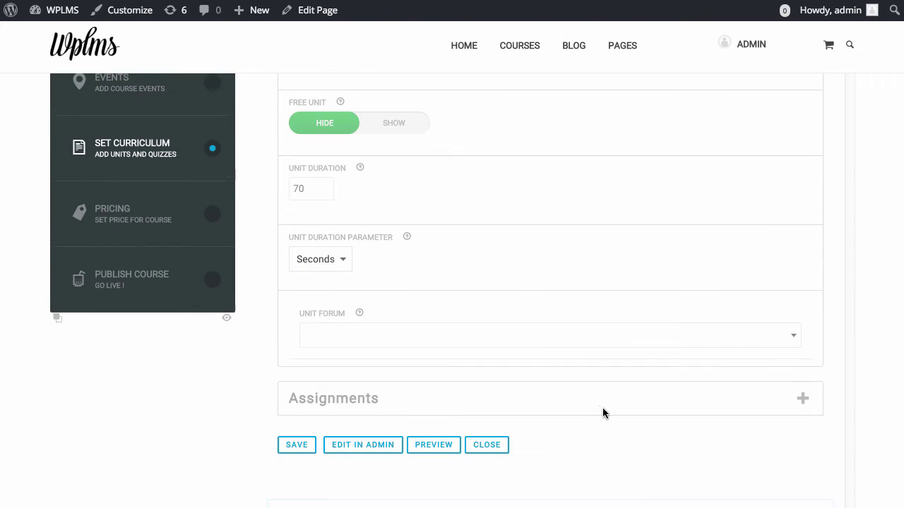
click(282, 413)
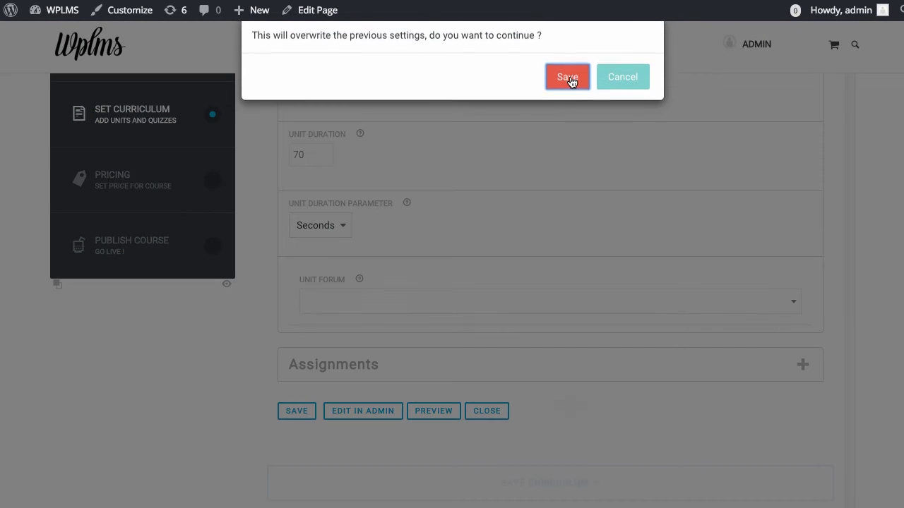
click(570, 80)
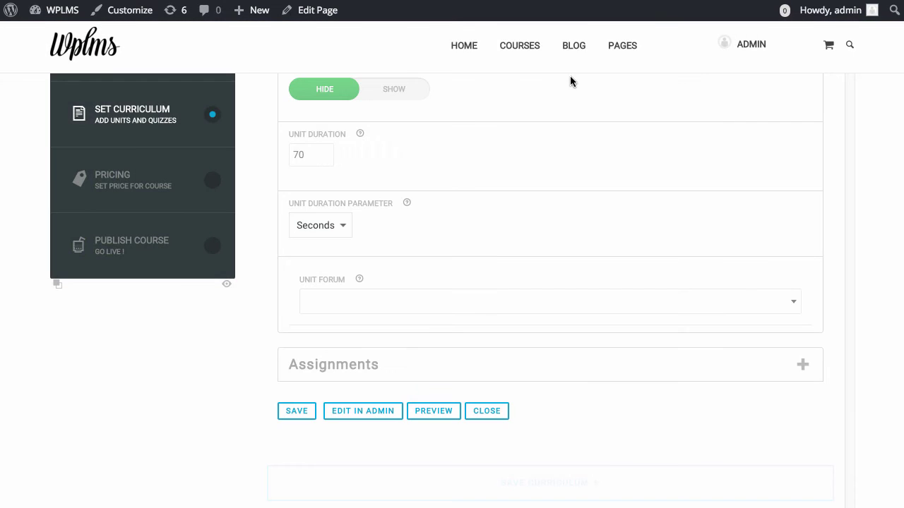
click(227, 288)
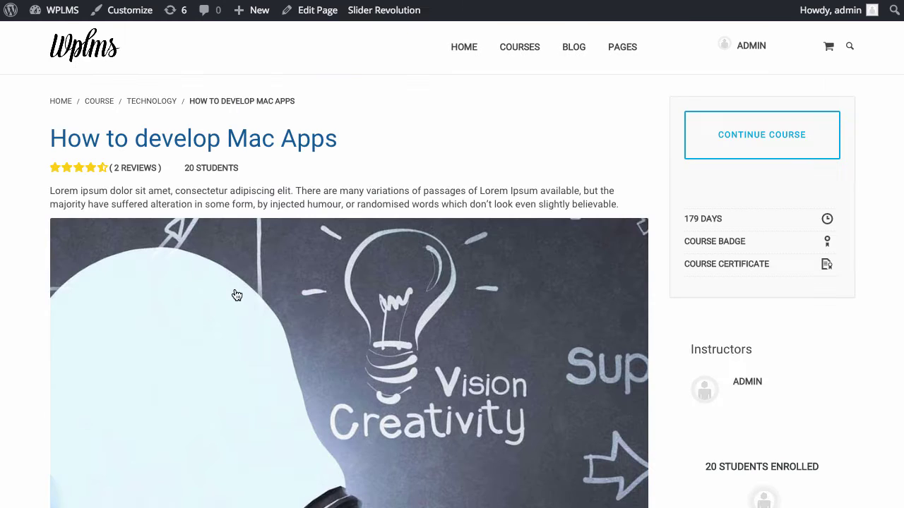
Step: Reset the enrolled student's course progress from Members, then start How to develop Mac Apps
scroll(438, 311, down, 6)
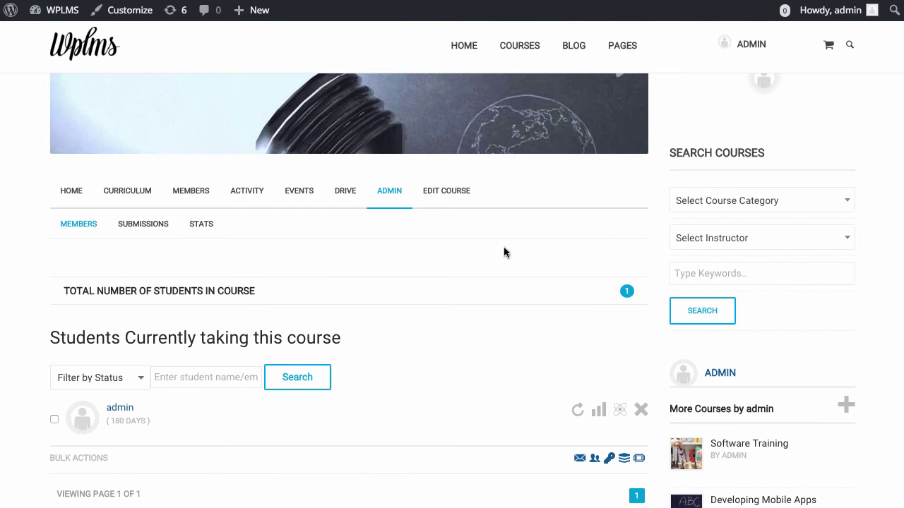
click(577, 411)
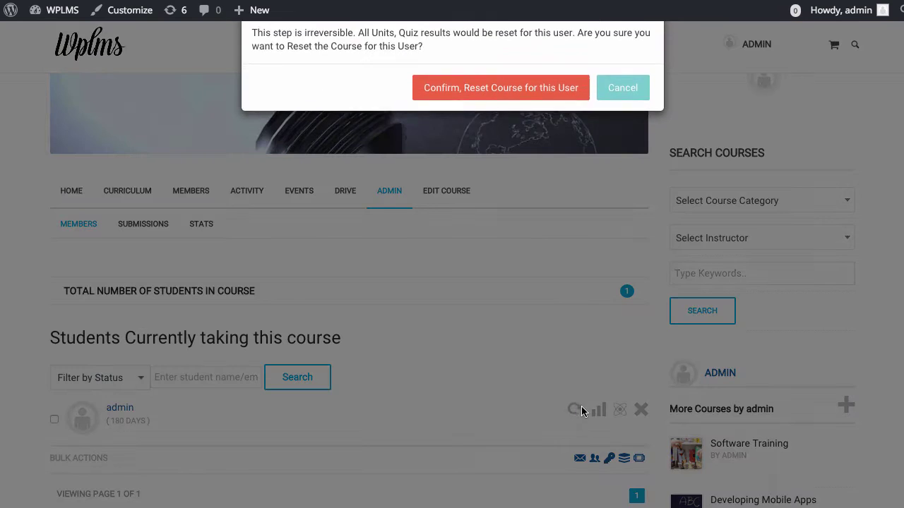
click(499, 95)
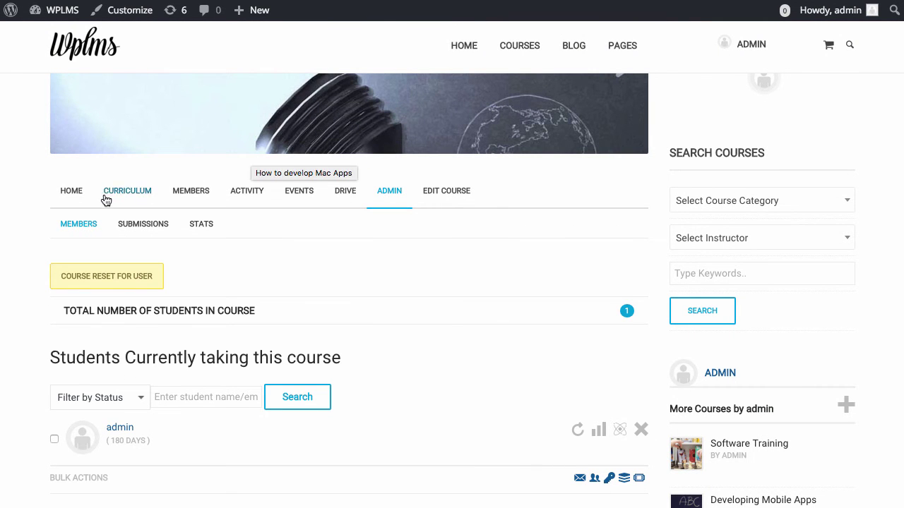
click(79, 193)
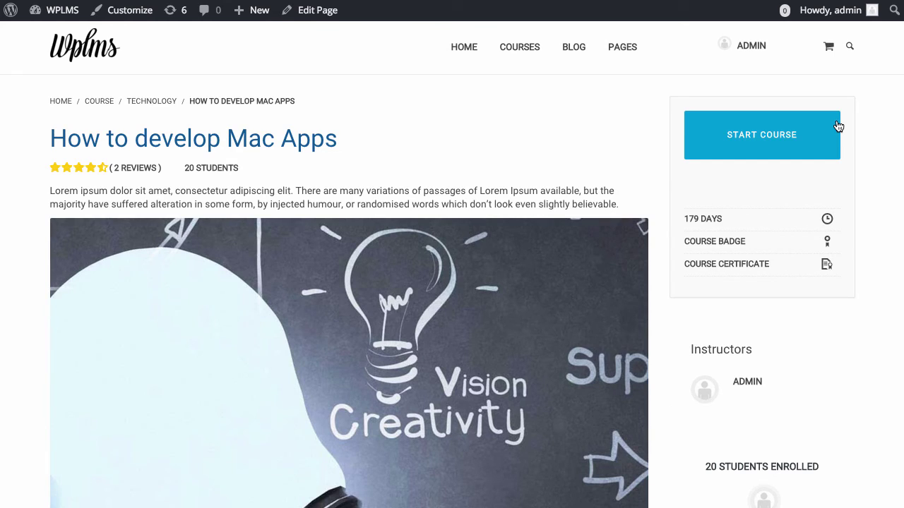
click(773, 139)
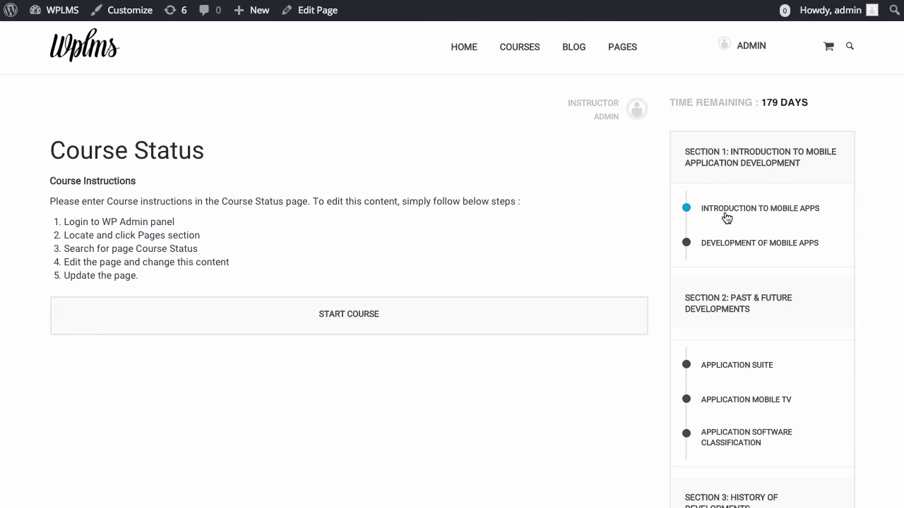
Step: Start the course, open Development Of Mobile Apps, and find Application Suite locked for 1 minute 21 seconds
click(374, 318)
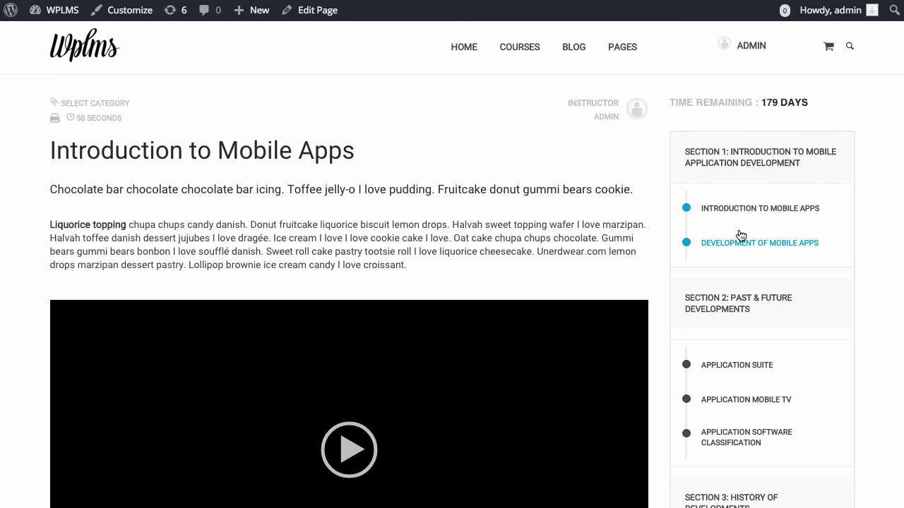
click(735, 249)
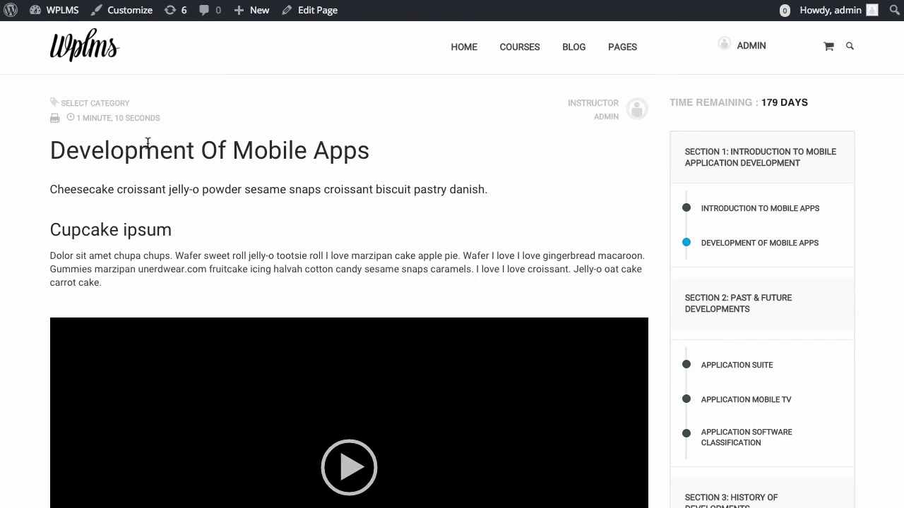
click(728, 346)
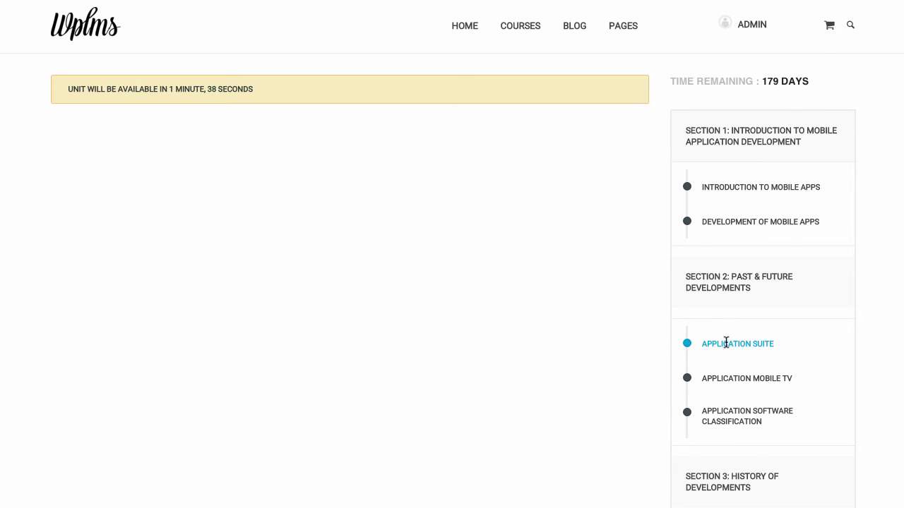
drag(167, 88, 290, 92)
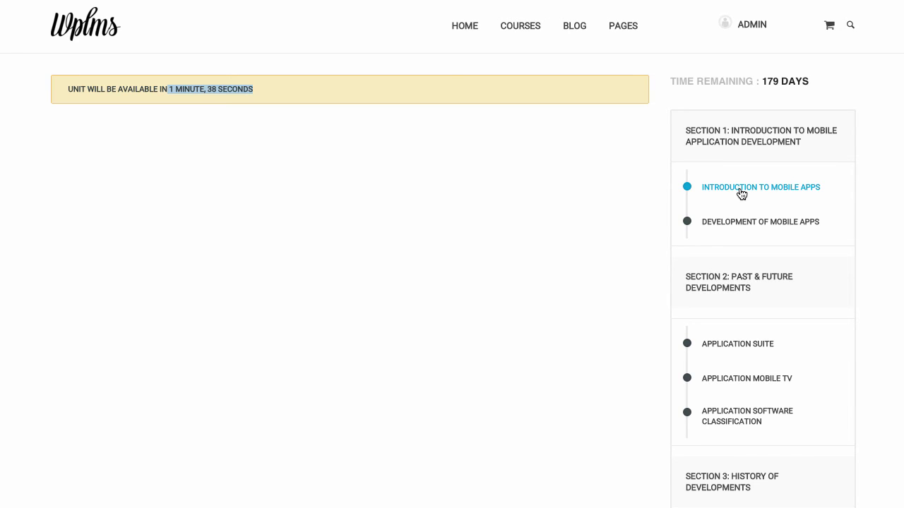
click(723, 343)
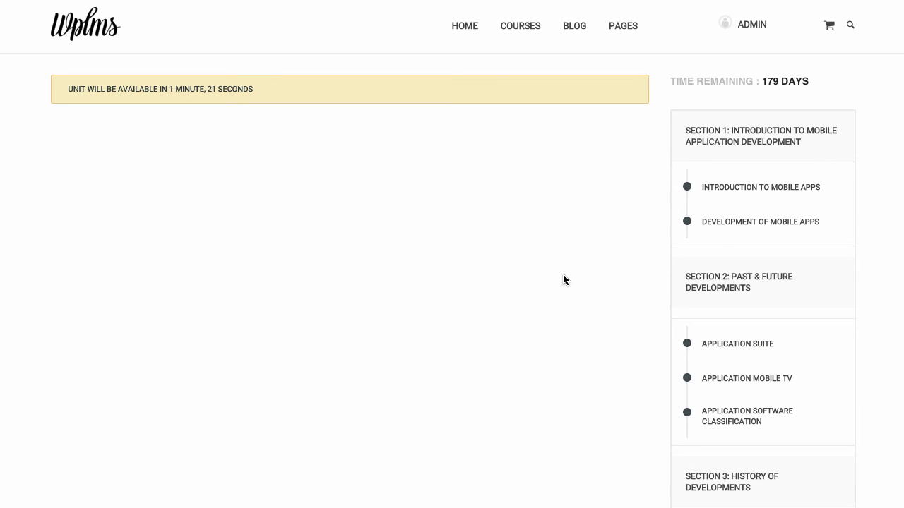
scroll(551, 212, down, 5)
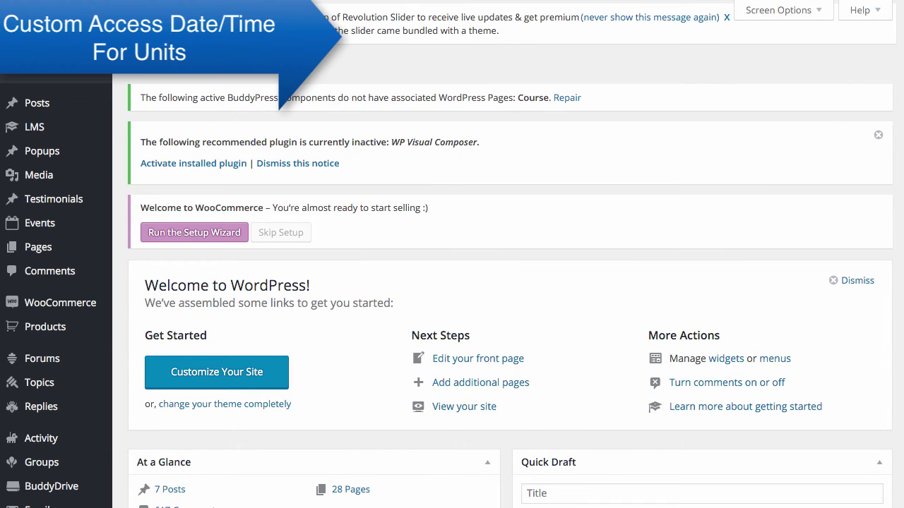
Step: Tick Enable Unit/Quiz Start Date time in LMS General settings and save
mouse_move(57, 130)
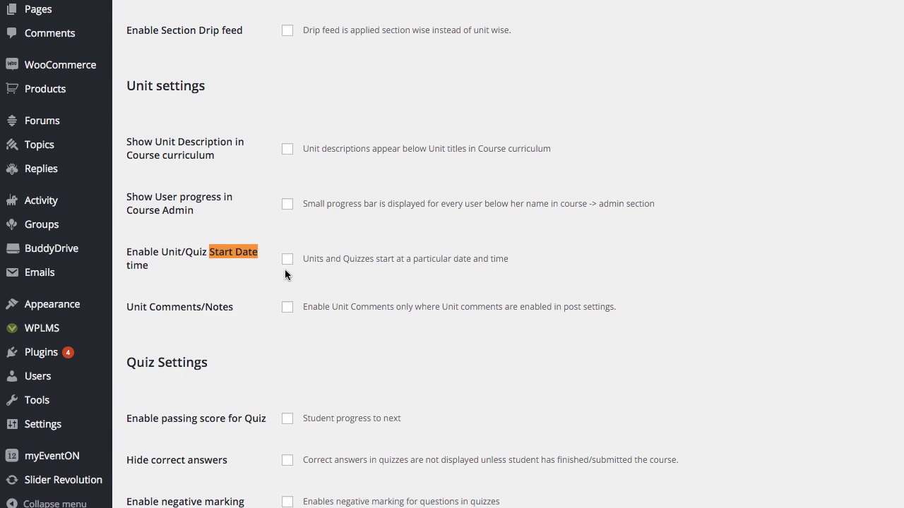
click(289, 260)
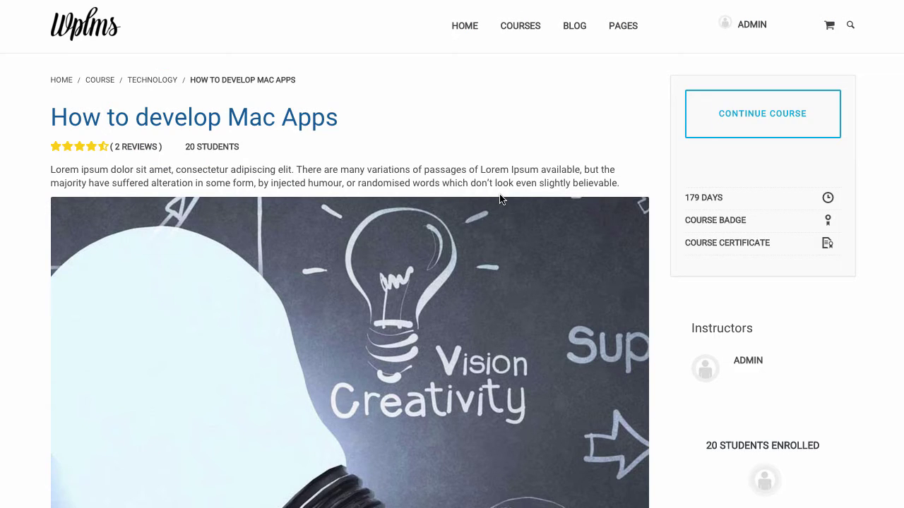
scroll(449, 353, down, 4)
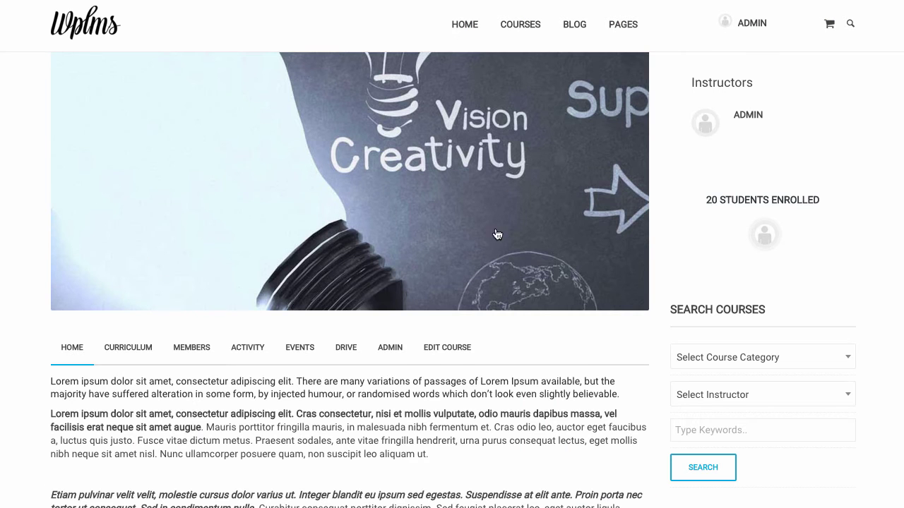
Step: Open the Development Of Mobile Apps unit's settings from the course curriculum
click(449, 354)
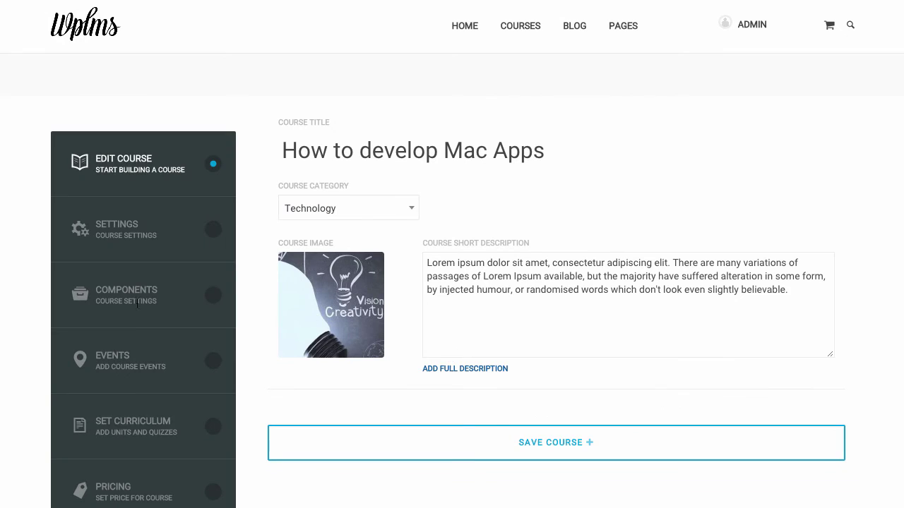
click(143, 442)
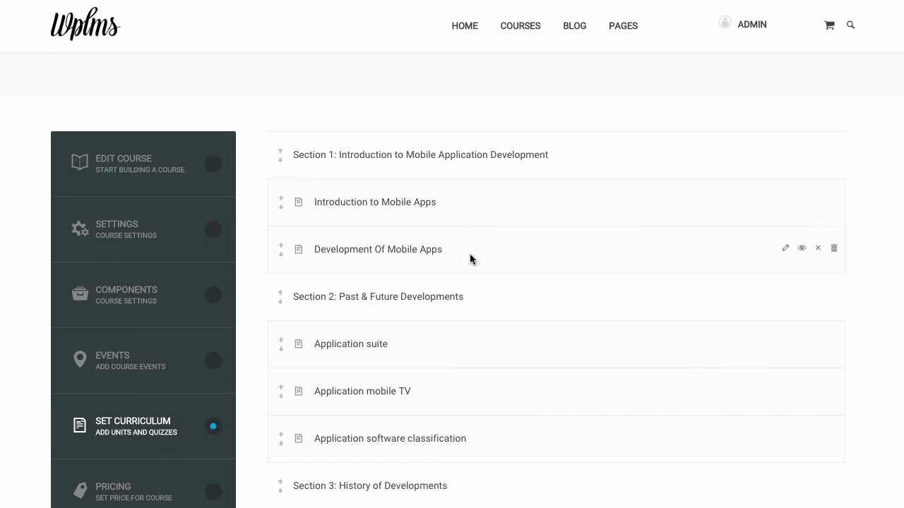
click(785, 249)
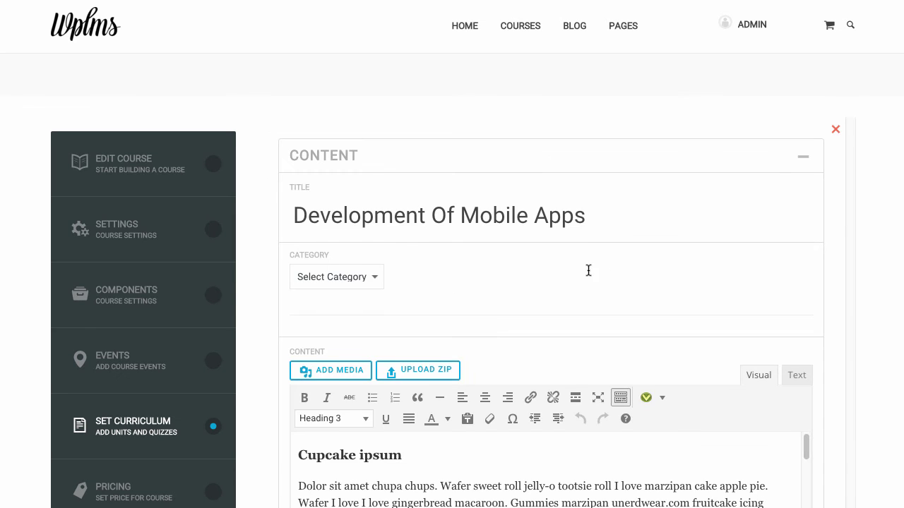
click(417, 162)
click(400, 218)
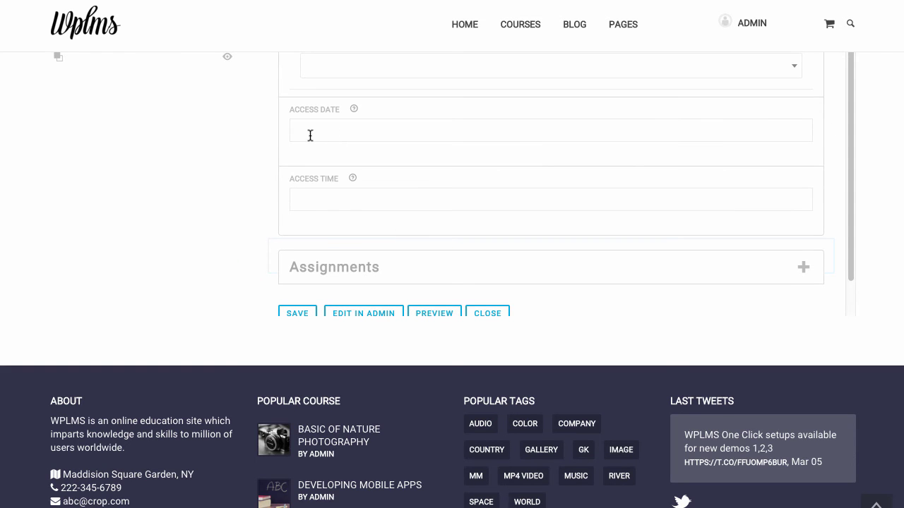
Step: Set the unit access date to 2016-03-07 at 02:33 PM, save, and preview the course
click(315, 131)
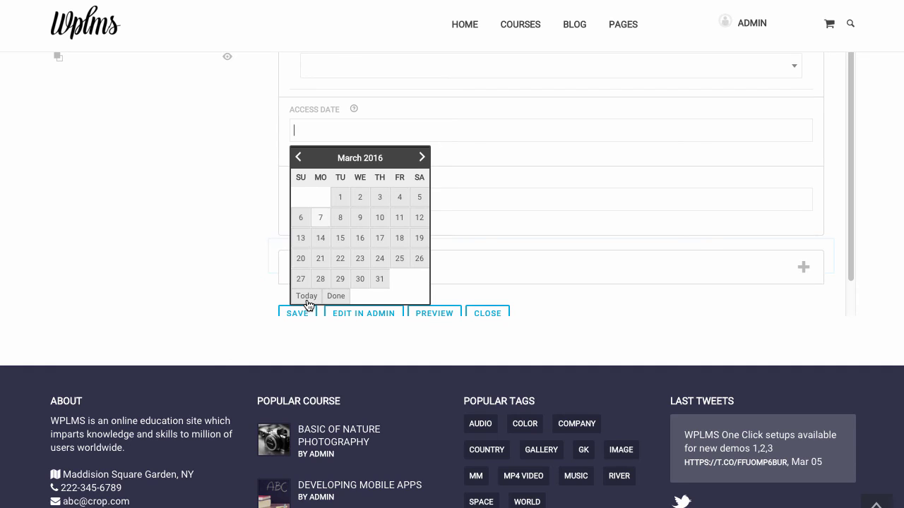
click(320, 222)
click(340, 205)
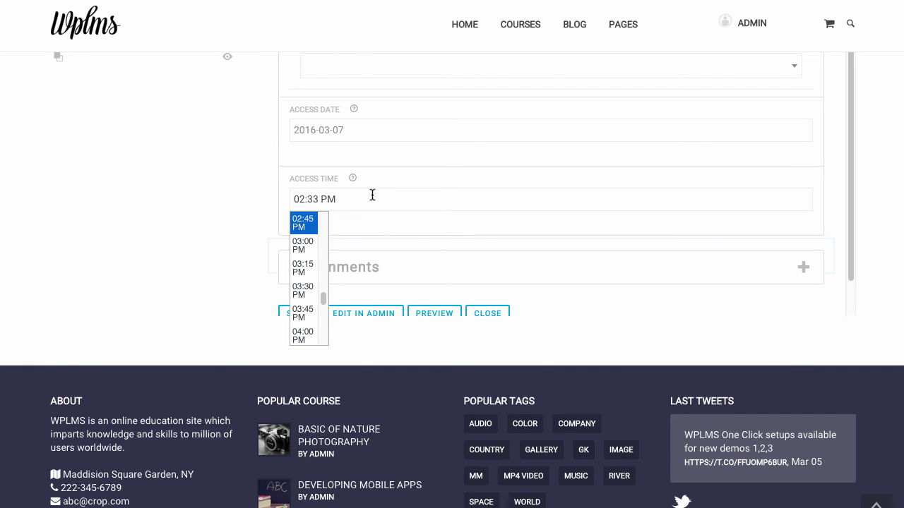
click(369, 219)
click(297, 313)
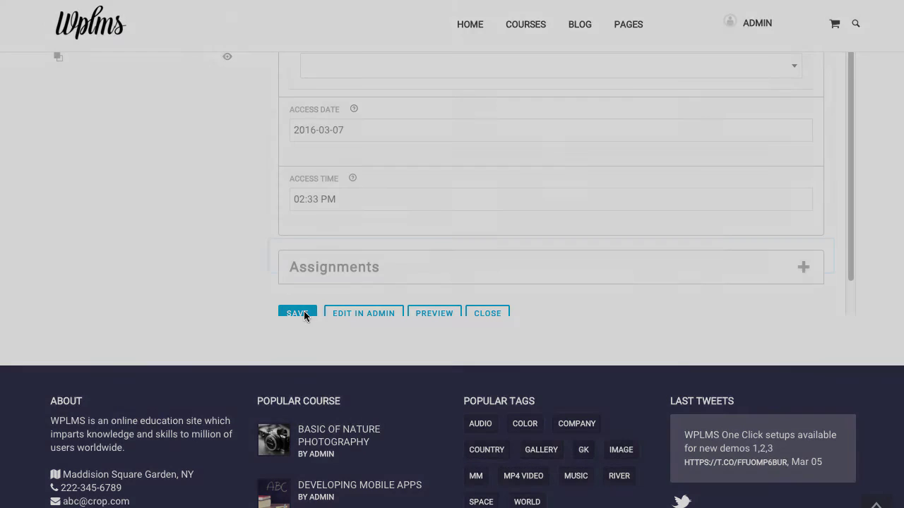
click(572, 63)
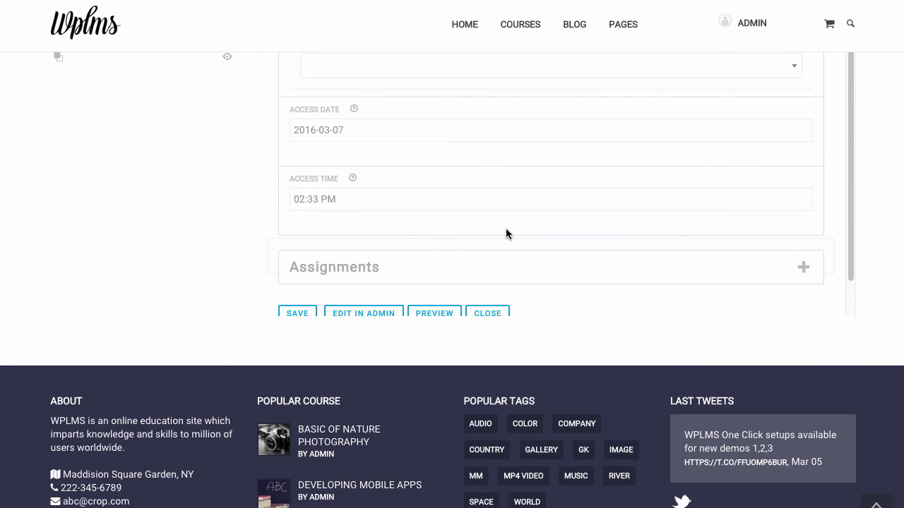
click(539, 317)
scroll(419, 288, up, 8)
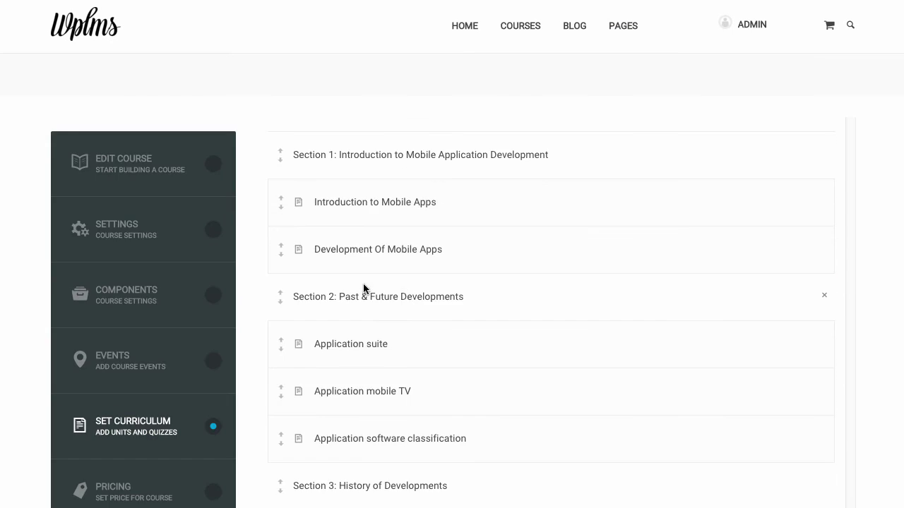
scroll(226, 430, down, 4)
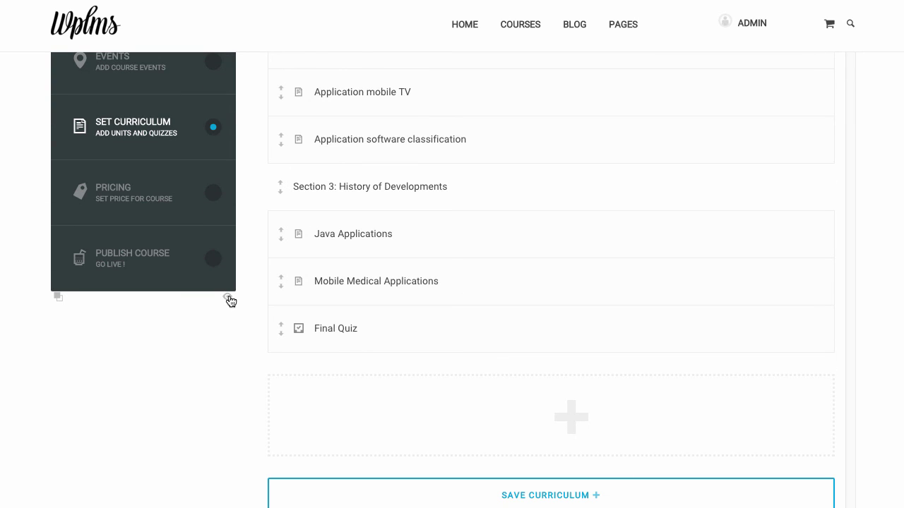
click(226, 299)
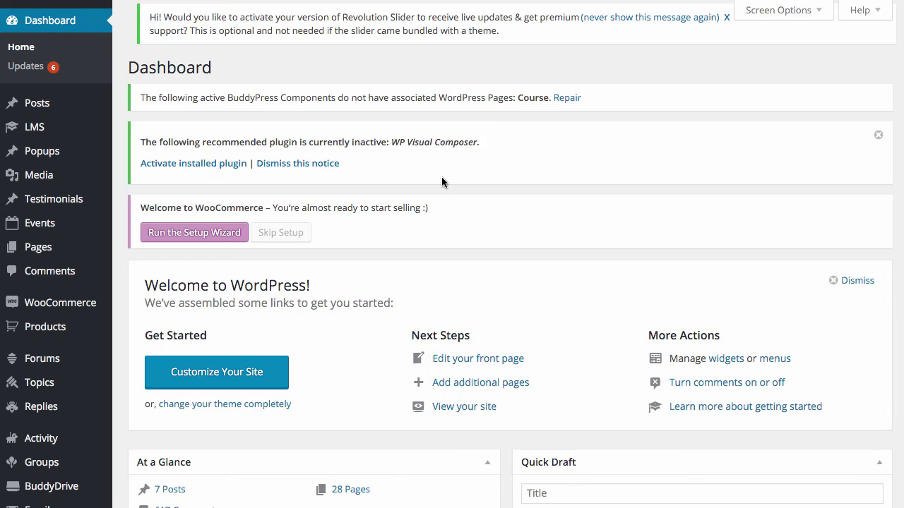
Step: Change the site timezone from UTC+0 to UTC+5:30, giving local time 14:32
scroll(423, 212, down, 9)
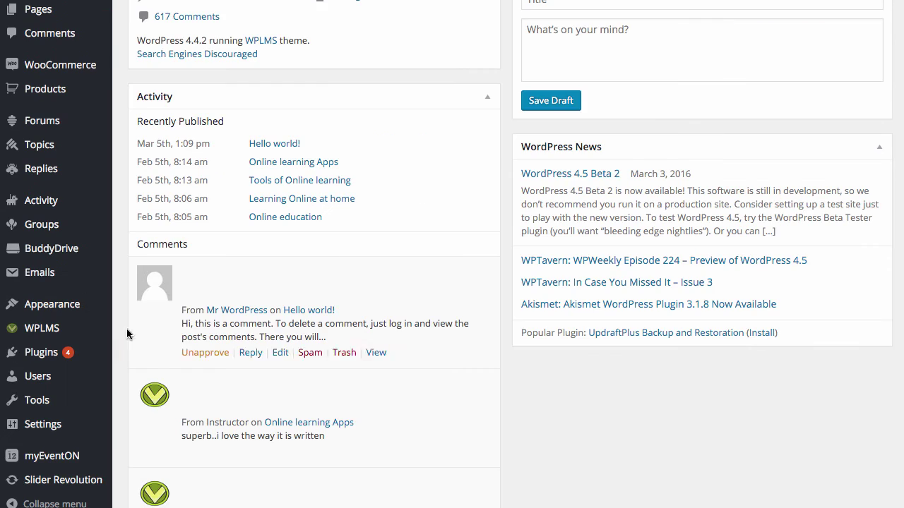
mouse_move(26, 426)
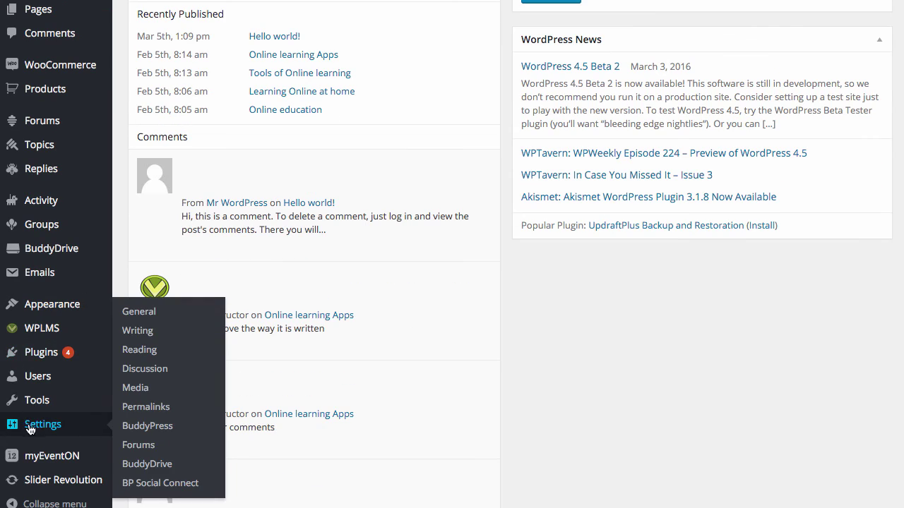
click(138, 312)
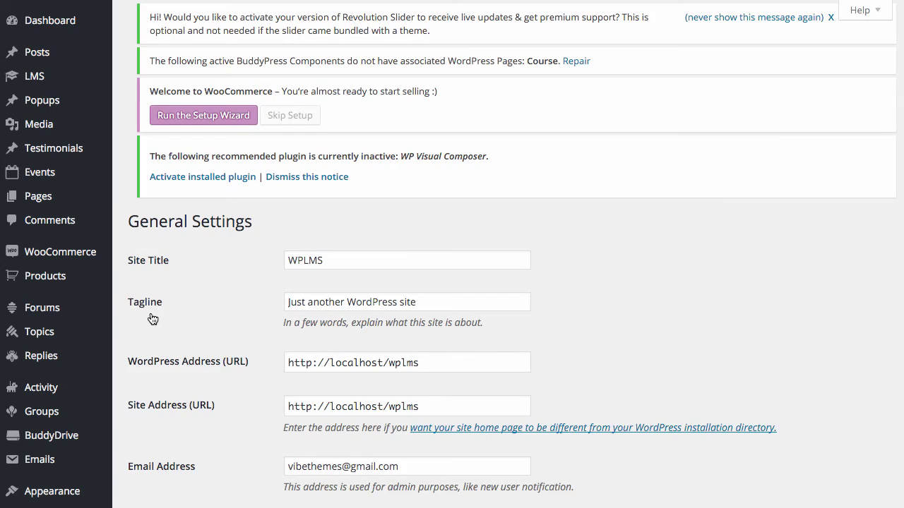
scroll(152, 319, down, 5)
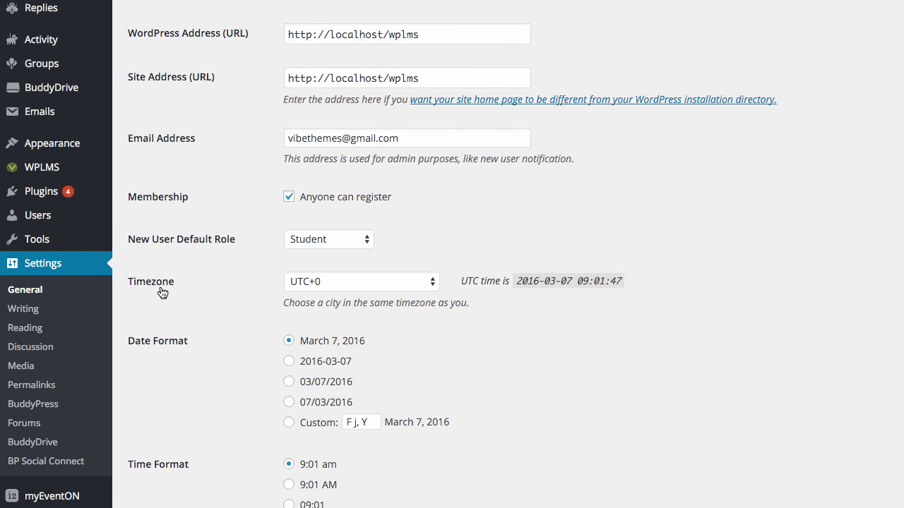
scroll(199, 308, down, 3)
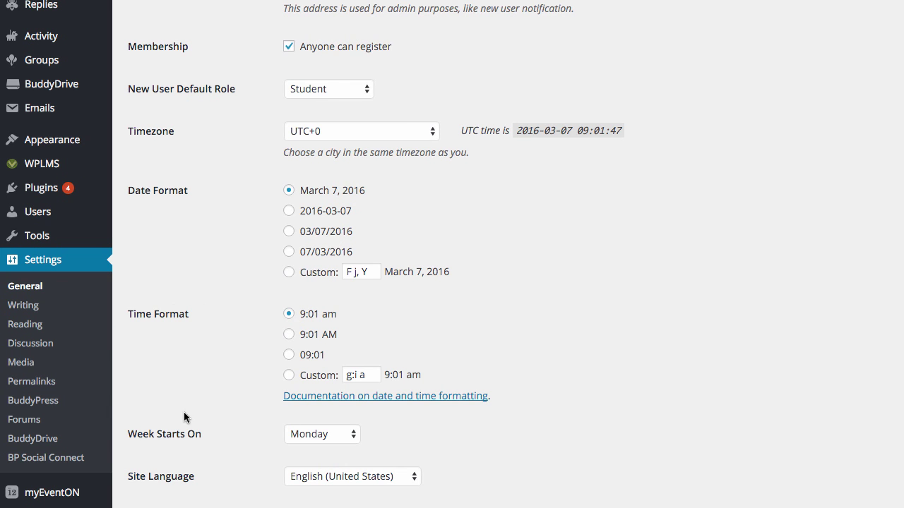
scroll(272, 336, down, 1)
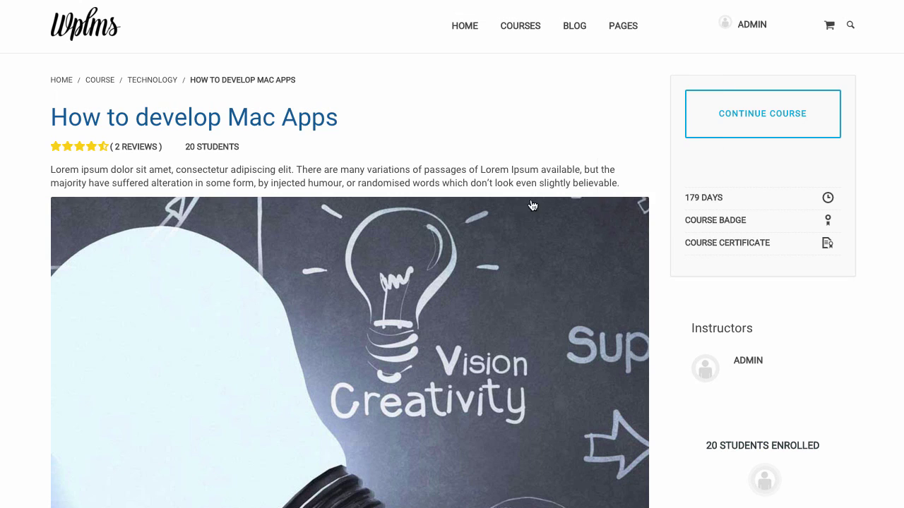
scroll(535, 236, down, 5)
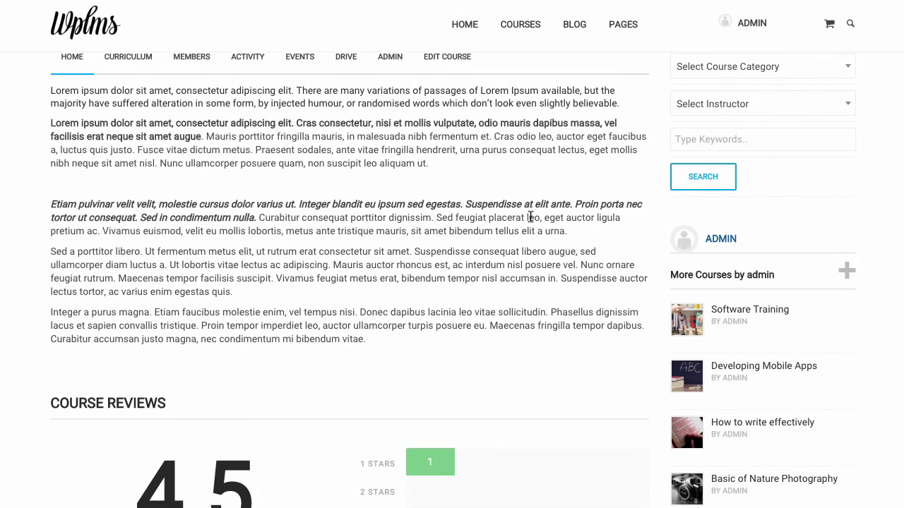
scroll(467, 114, up, 1)
Step: Open the Development Of Mobile Apps unit's settings from the course curriculum
click(450, 104)
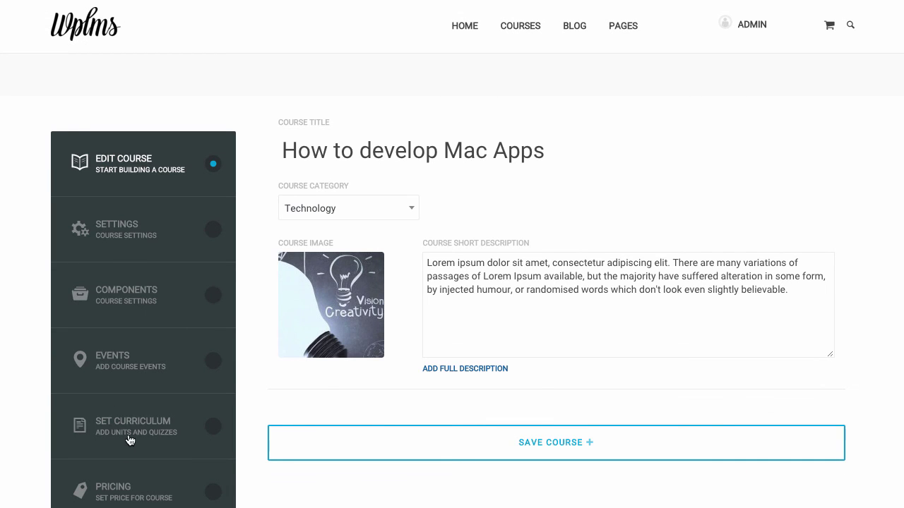
click(129, 436)
mouse_move(804, 250)
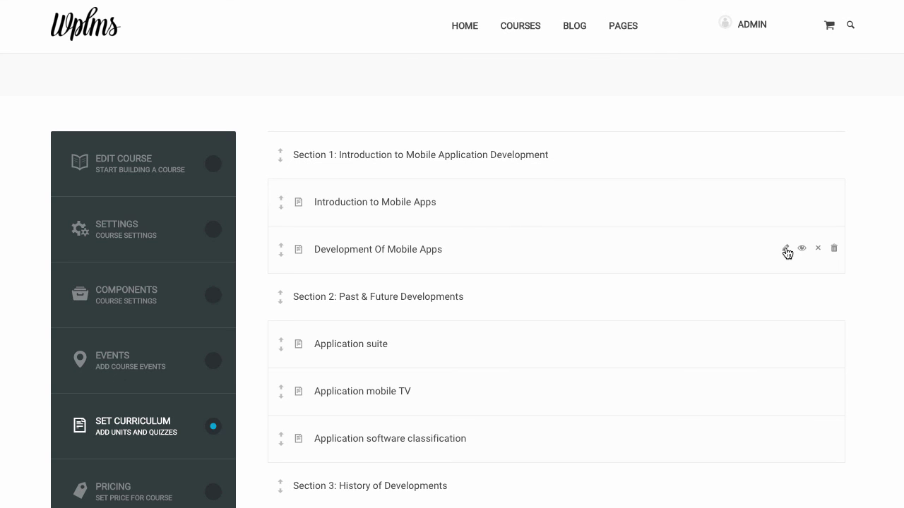
click(786, 250)
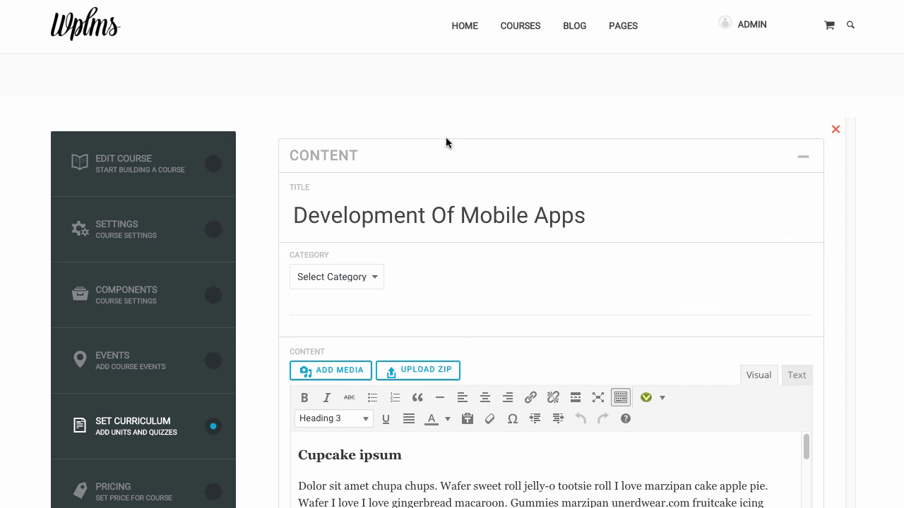
click(455, 163)
click(446, 203)
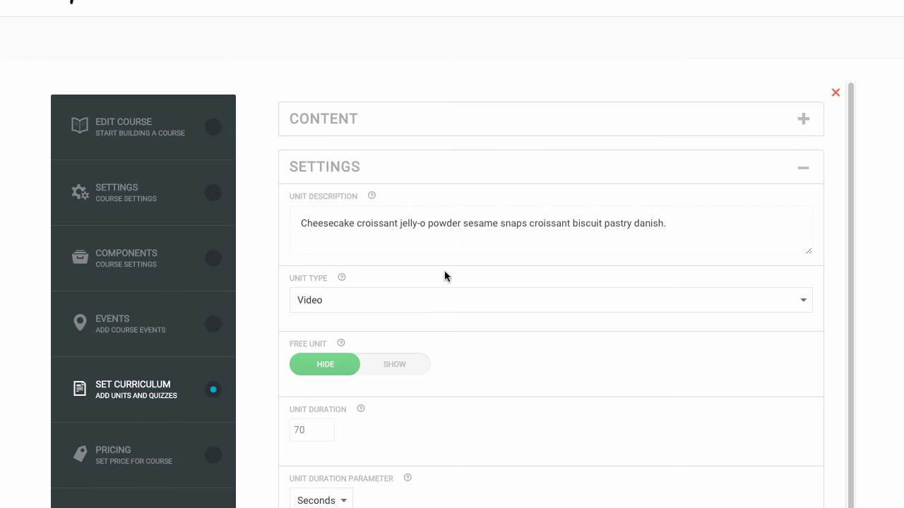
Step: Change the unit's access time to 02:45 PM, save, and preview the course page
scroll(480, 297, down, 1)
scroll(409, 374, down, 5)
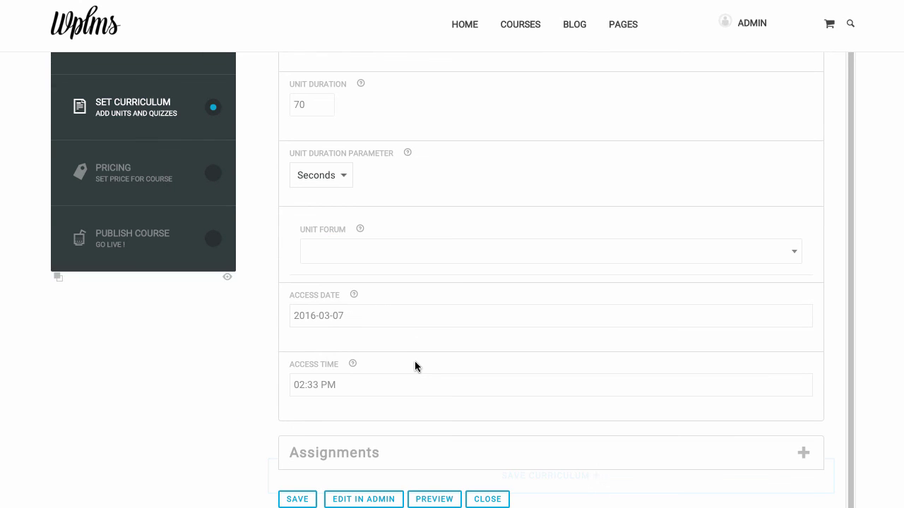
click(368, 388)
click(304, 431)
click(296, 499)
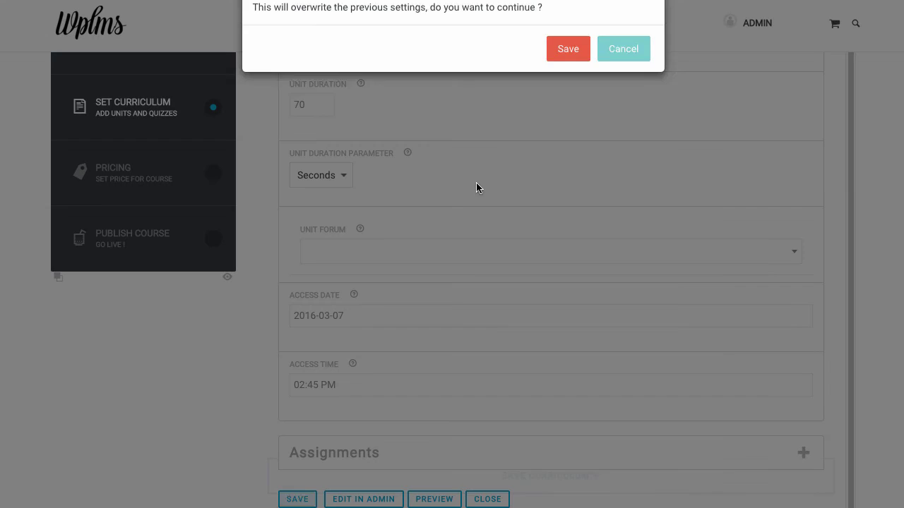
click(566, 54)
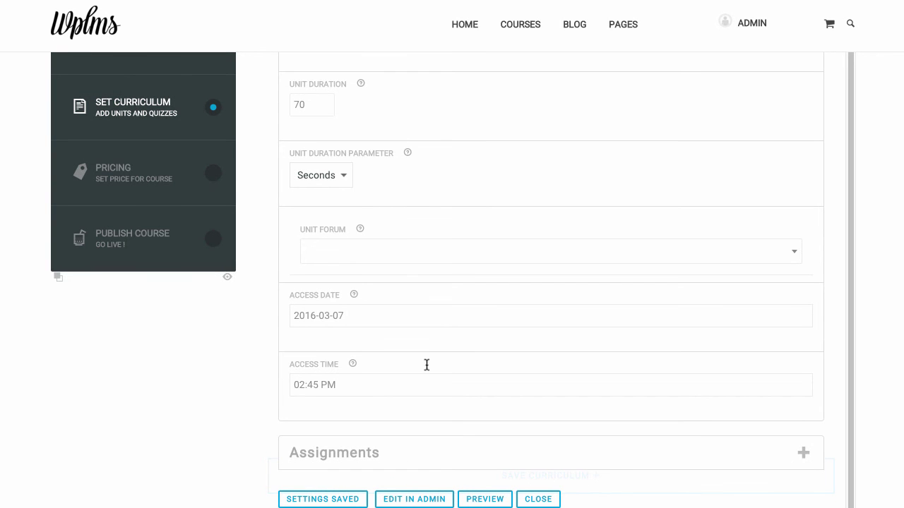
click(535, 499)
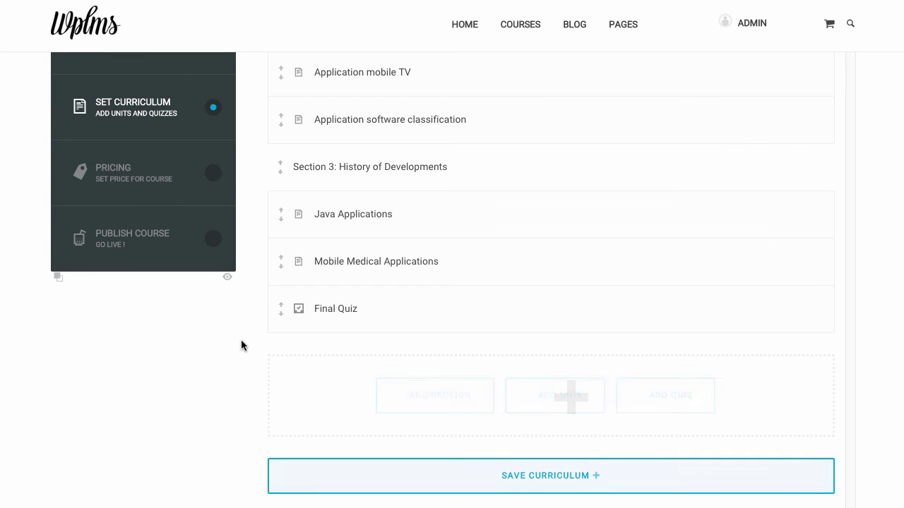
click(228, 279)
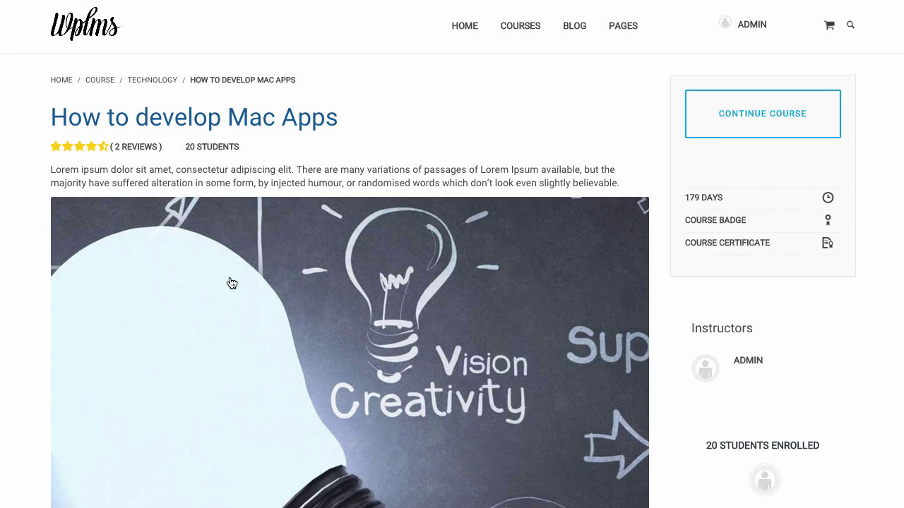
Step: Continue the course and open Development of Mobile Apps, confirming its 'available in 11 minutes, 28 seconds' notice
click(728, 124)
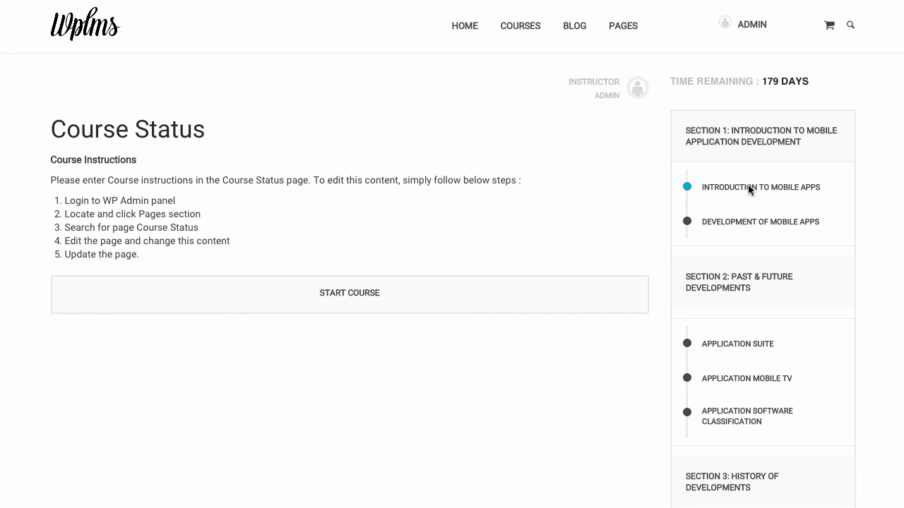
click(743, 224)
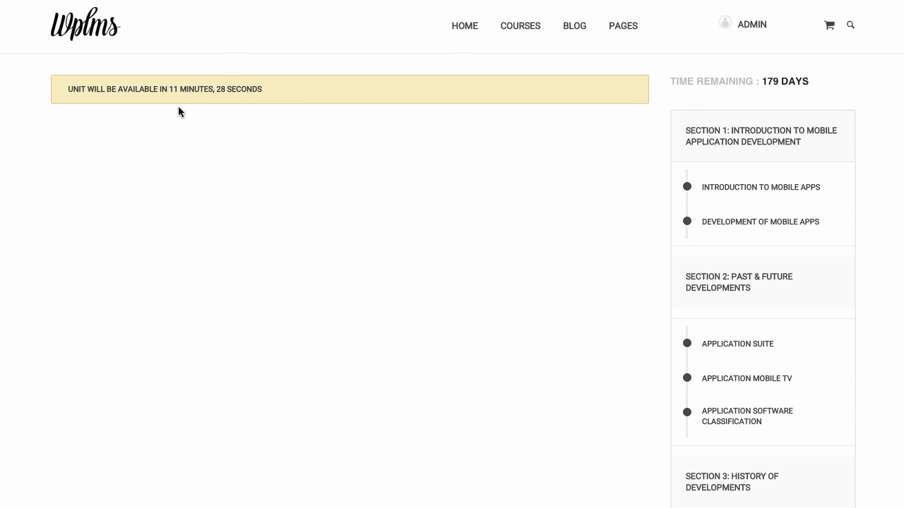
drag(167, 89, 275, 88)
click(285, 119)
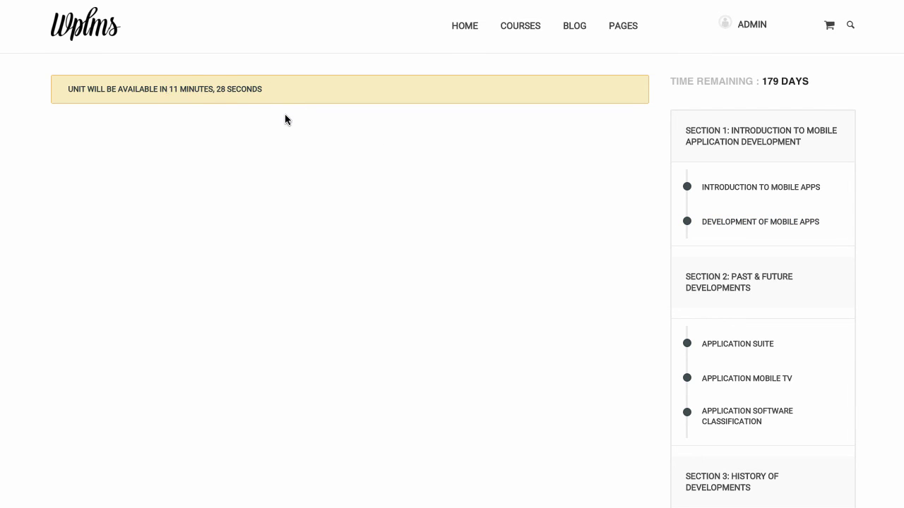